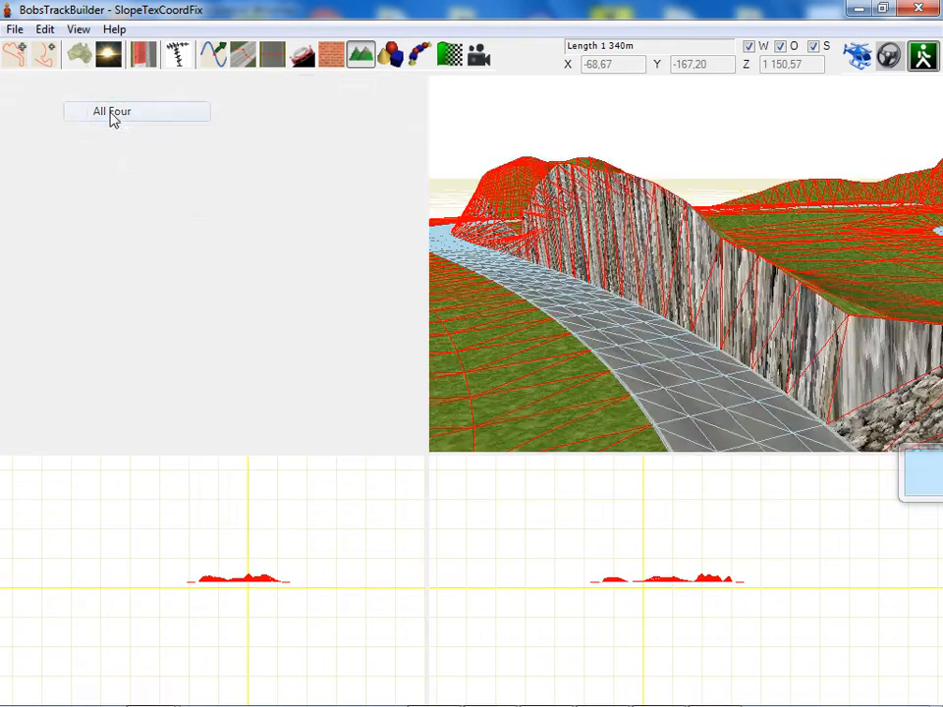
Step: Open the terrain shaping tools and select the two rows of anchors forming the rock wall along the track's inner edge
click(360, 56)
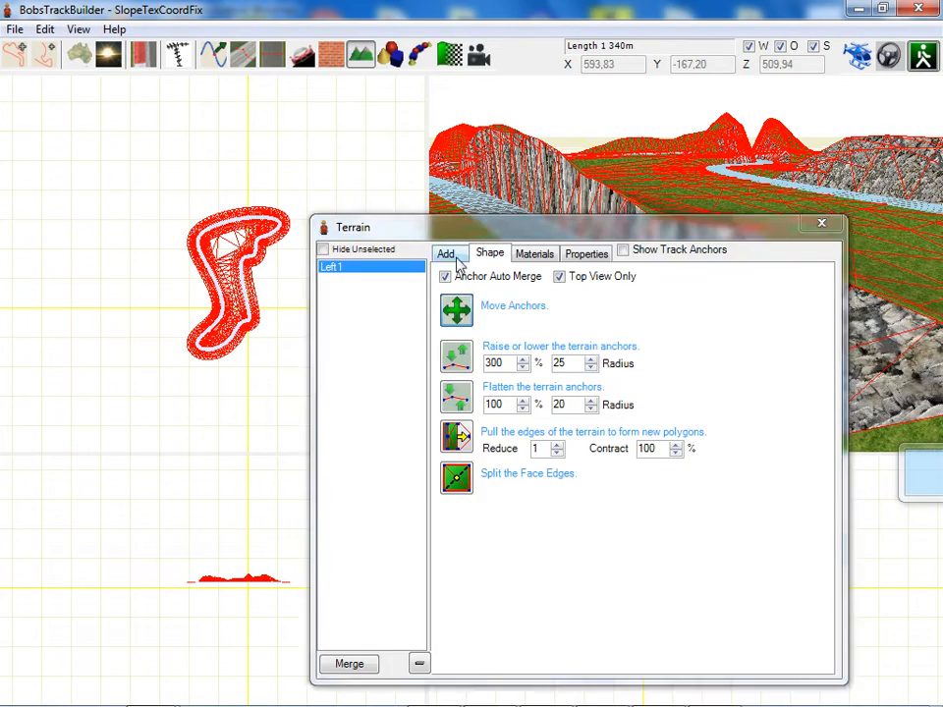
drag(430, 236, 565, 296)
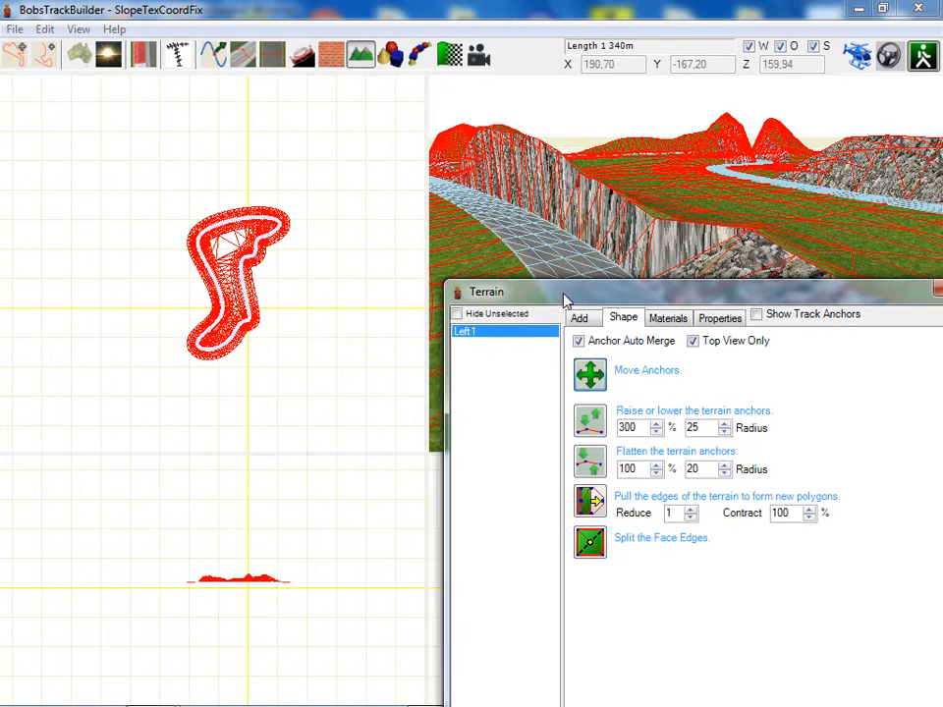
scroll(326, 333, up, 5)
scroll(251, 318, up, 5)
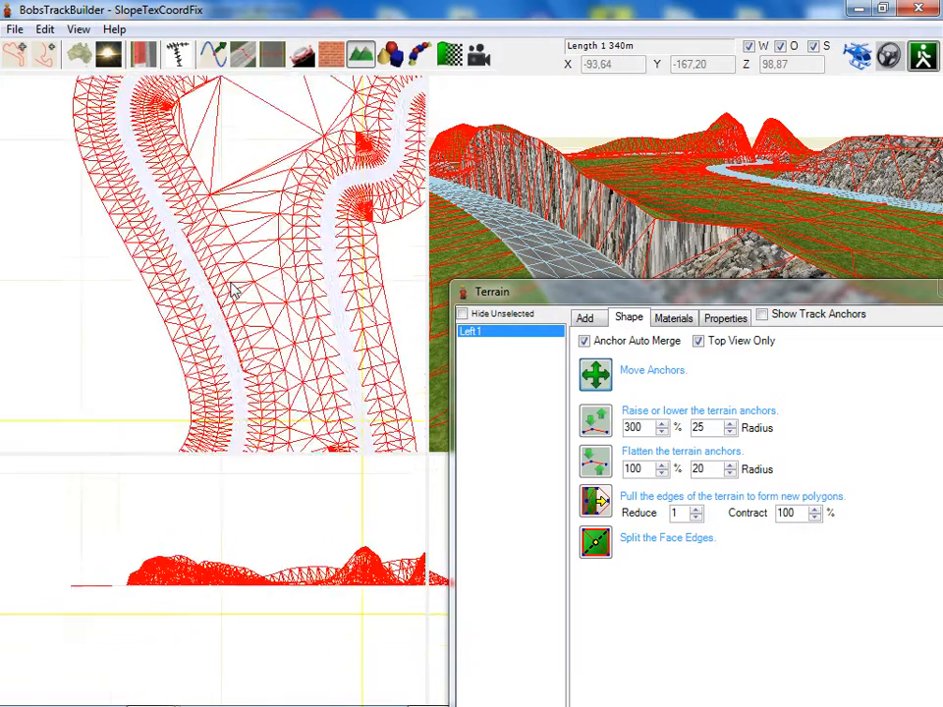
scroll(224, 241, up, 2)
scroll(213, 215, up, 2)
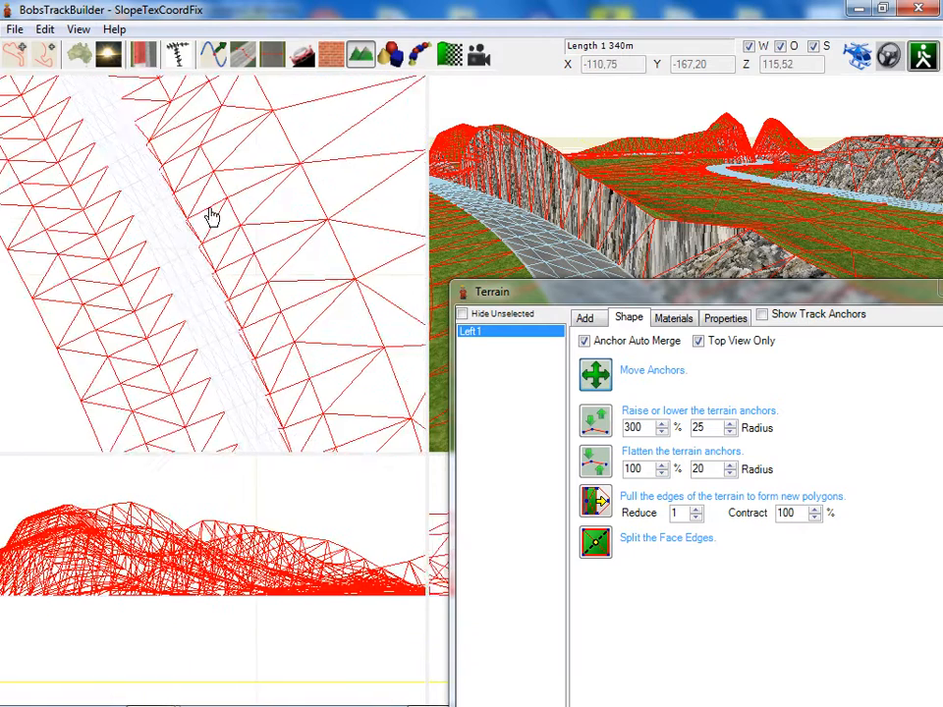
middle_drag(212, 214, 246, 150)
scroll(239, 131, down, 2)
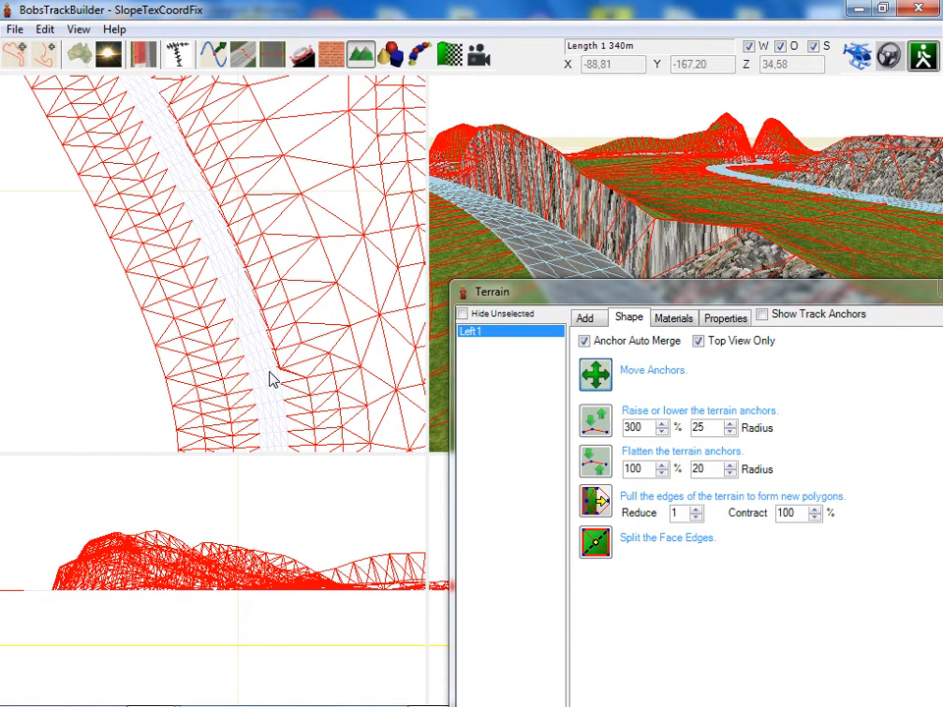
drag(270, 373, 260, 356)
drag(705, 296, 738, 546)
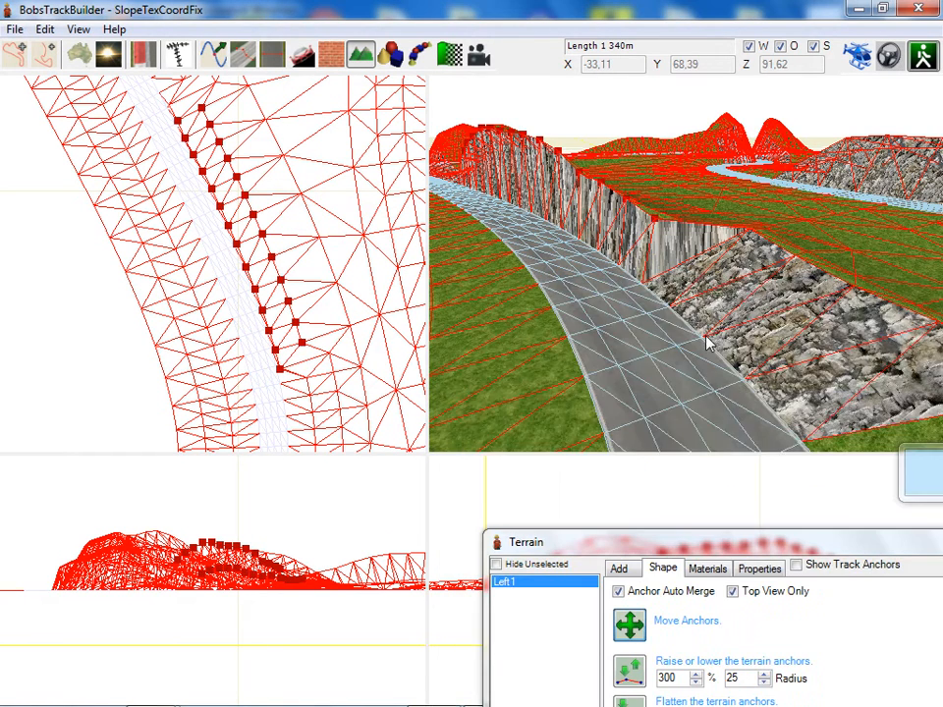
Step: Move the selected rock wall anchors slightly in the top view and inspect how the rock texture follows the slope
scroll(706, 336, up, 5)
middle_drag(665, 317, 681, 301)
scroll(681, 300, down, 1)
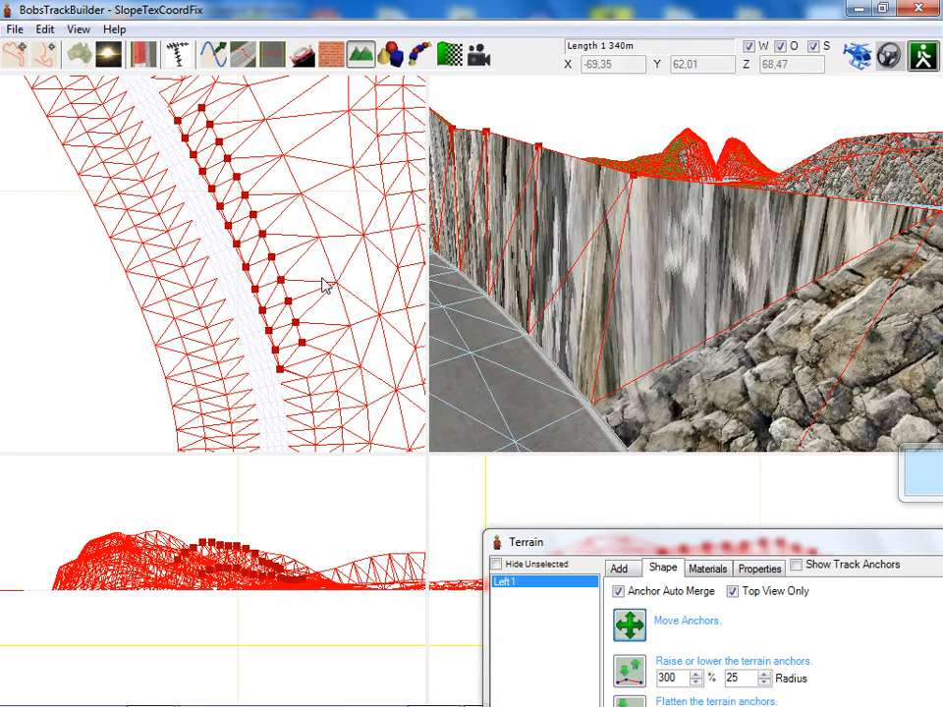
scroll(320, 284, up, 4)
drag(303, 263, 293, 240)
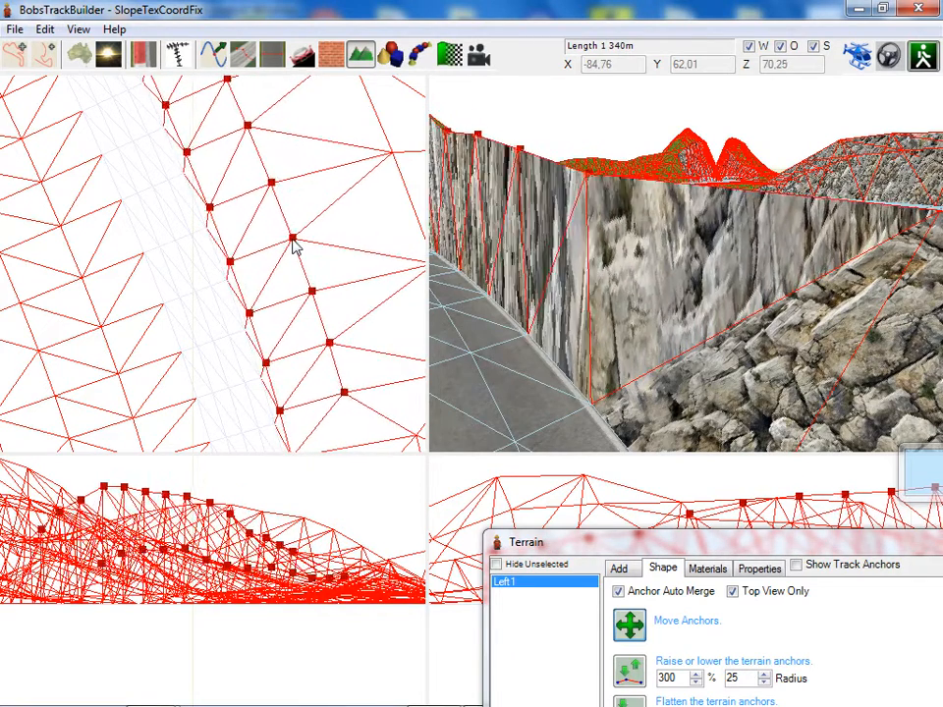
middle_drag(492, 264, 638, 275)
scroll(713, 255, down, 5)
middle_drag(715, 256, 813, 175)
scroll(694, 294, up, 3)
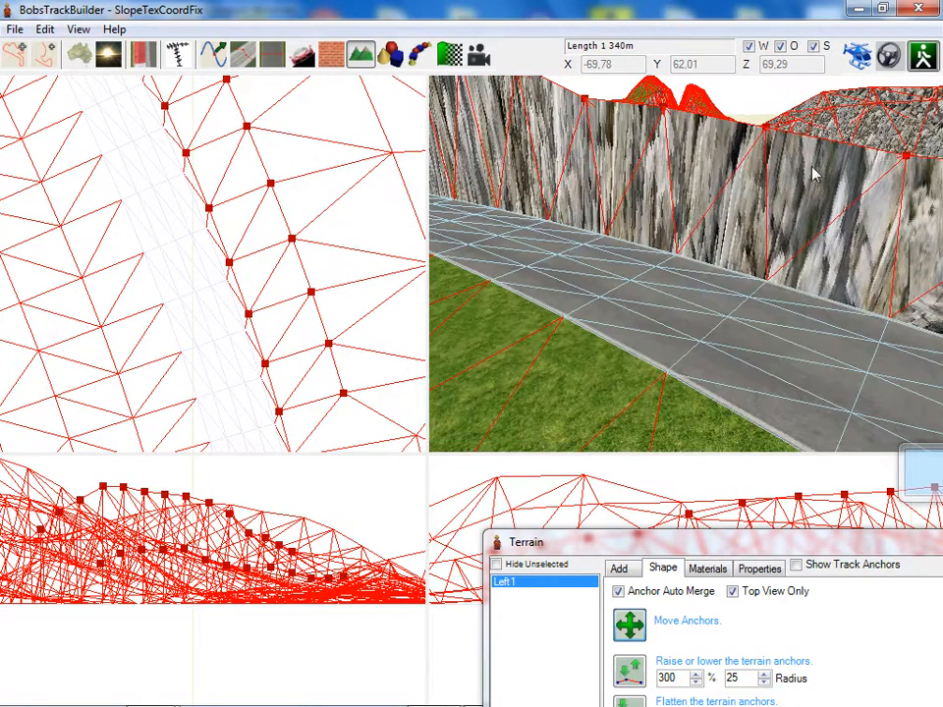
Step: Display the terrain's material settings and close the terrain editor
drag(710, 545, 483, 193)
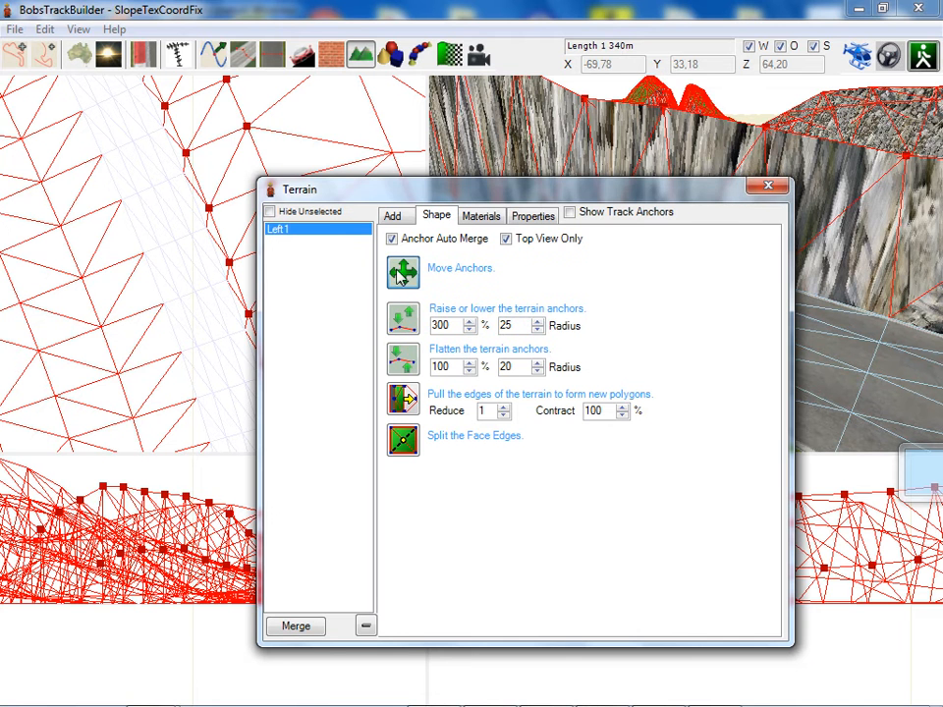
click(478, 217)
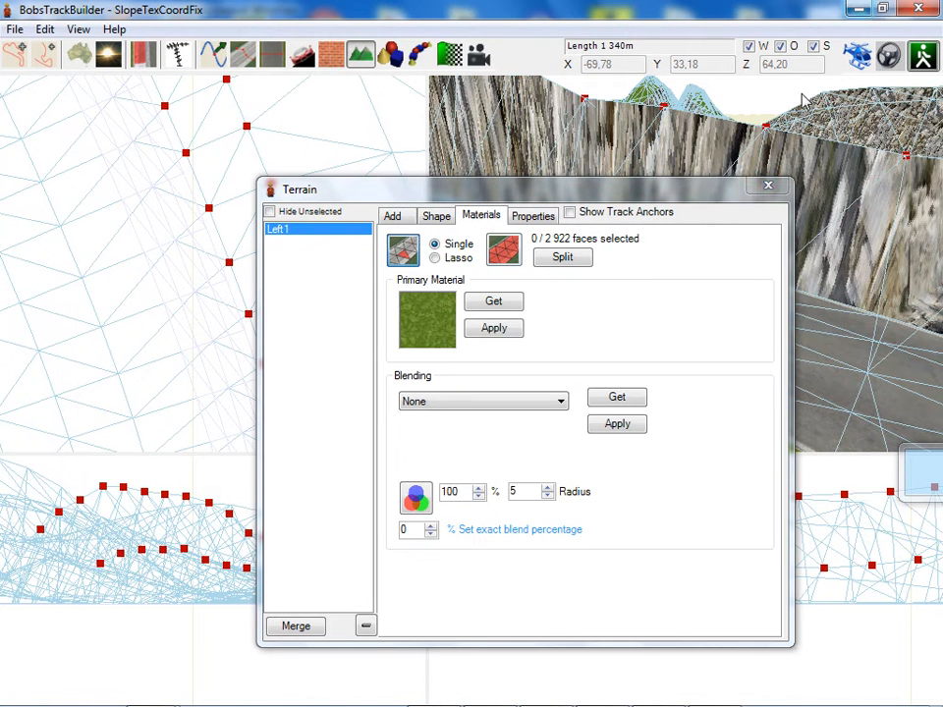
click(770, 188)
Step: Switch to Windows Photo Viewer, examine the slope texture coordinate diagrams in Paper.jpg, and return to the track project
click(659, 686)
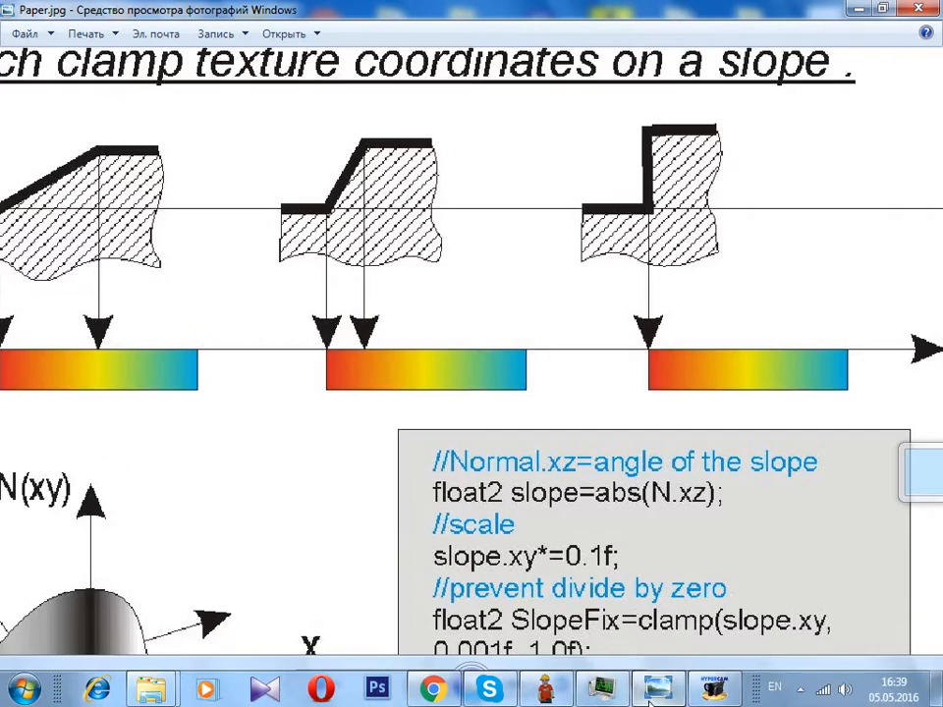
drag(336, 360, 534, 390)
scroll(510, 362, down, 3)
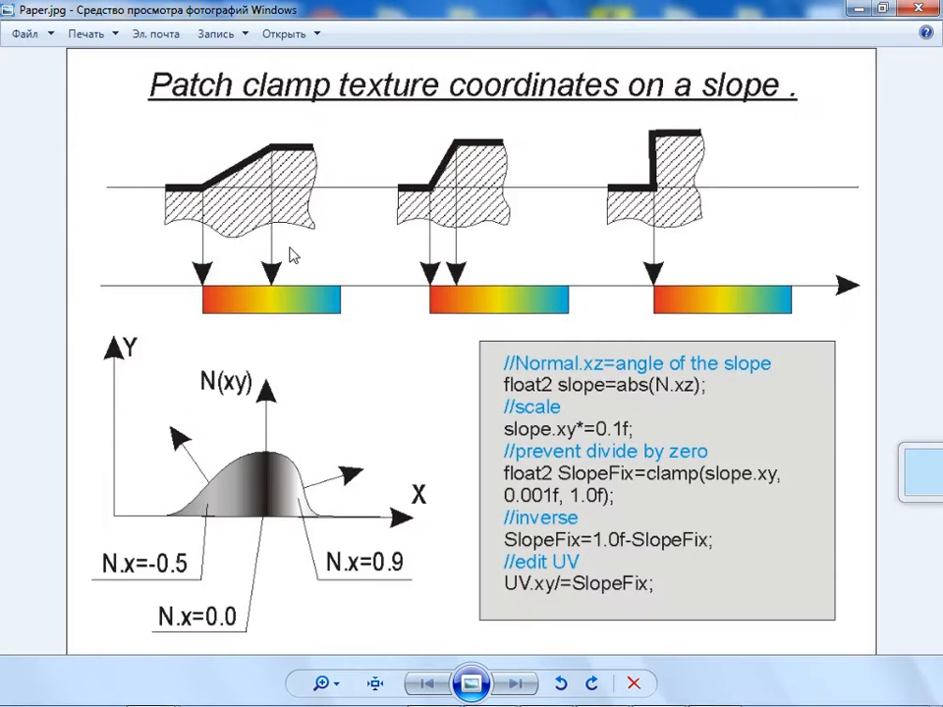
scroll(291, 256, up, 1)
drag(242, 248, 315, 300)
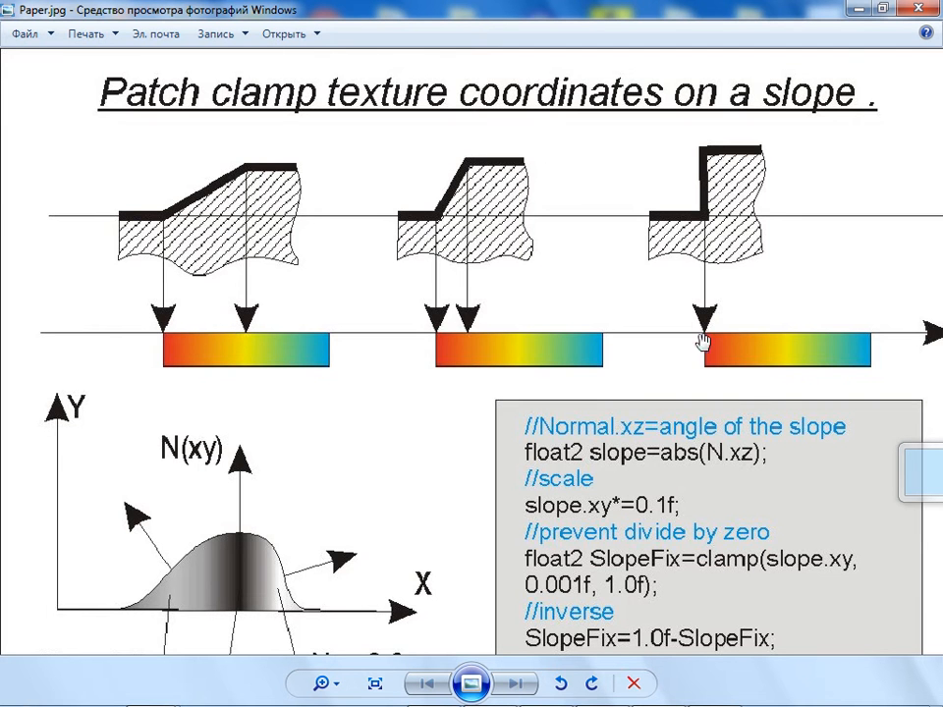
click(861, 15)
Step: Examine the grass, road and rock wall textures at close range and from above in the 3D view
middle_drag(223, 317, 278, 297)
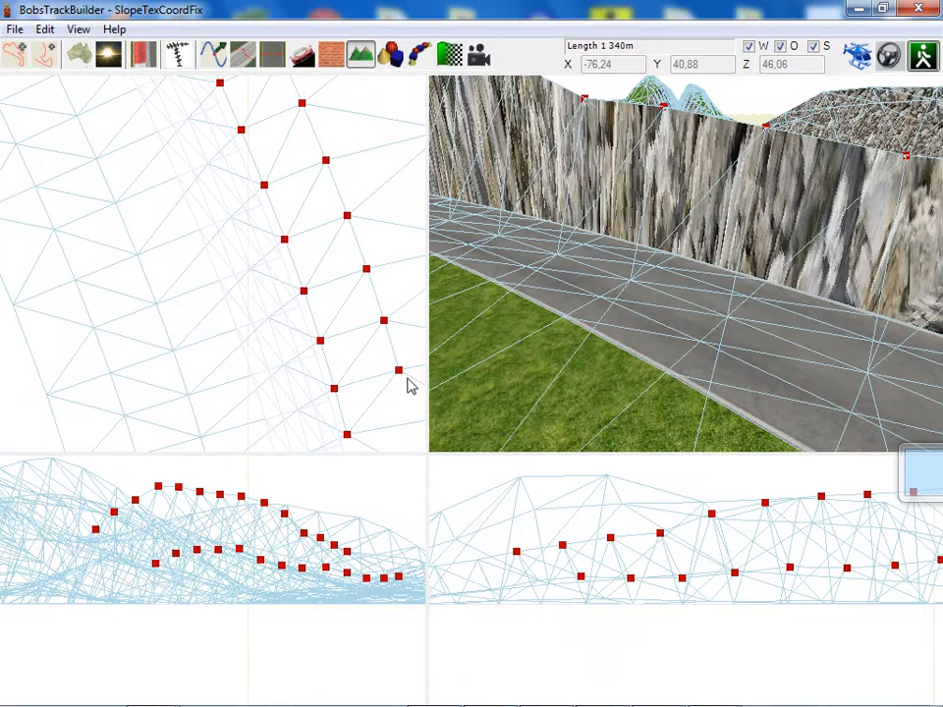
middle_drag(682, 348, 659, 308)
scroll(638, 312, up, 3)
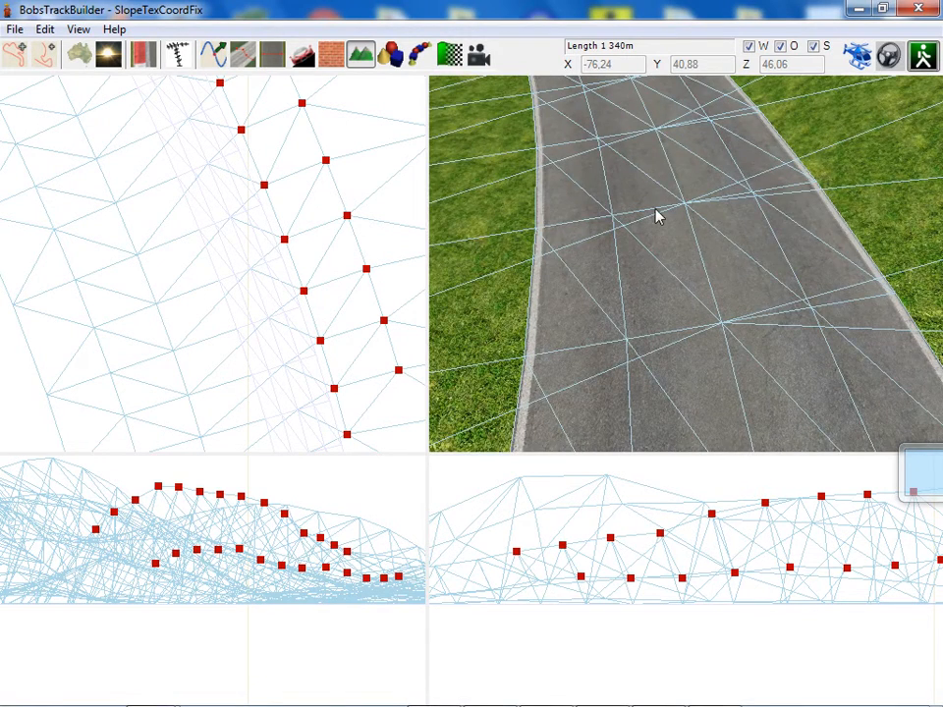
middle_drag(553, 329, 560, 322)
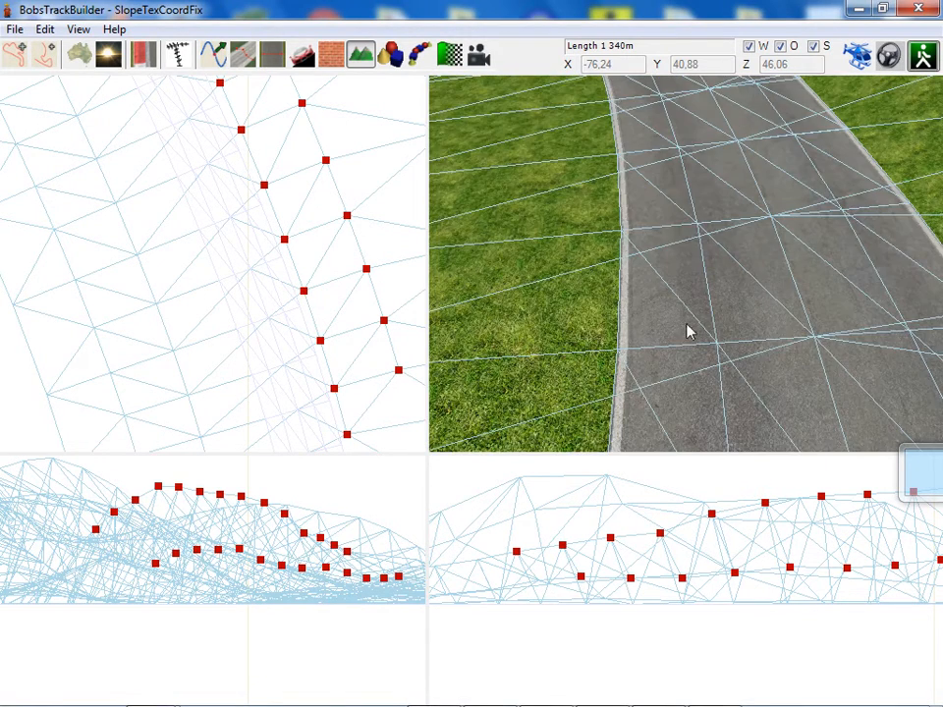
middle_drag(688, 332, 585, 395)
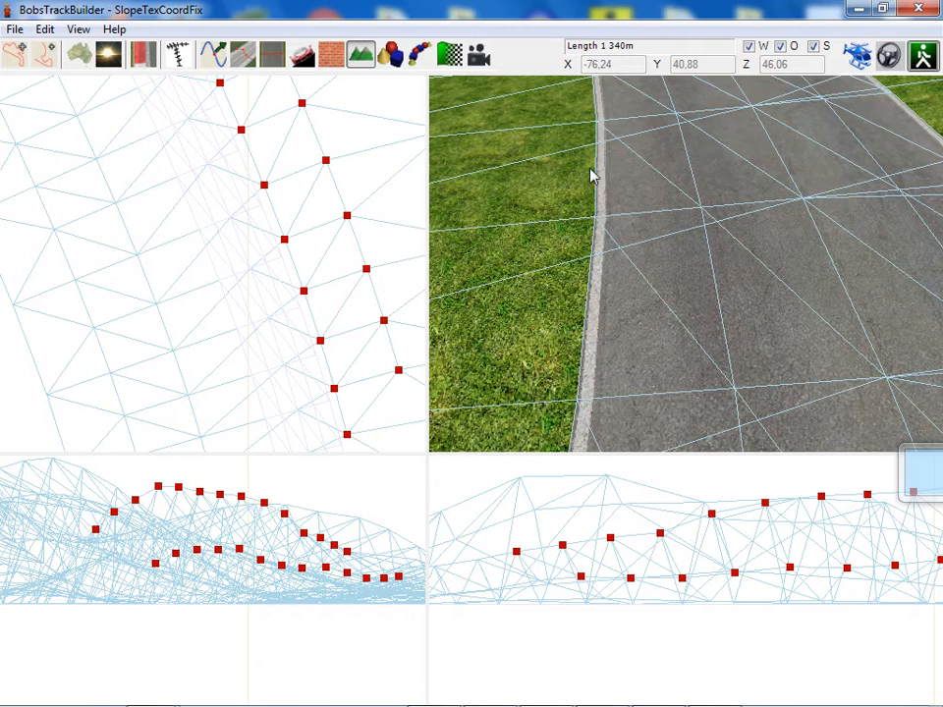
middle_drag(590, 176, 572, 197)
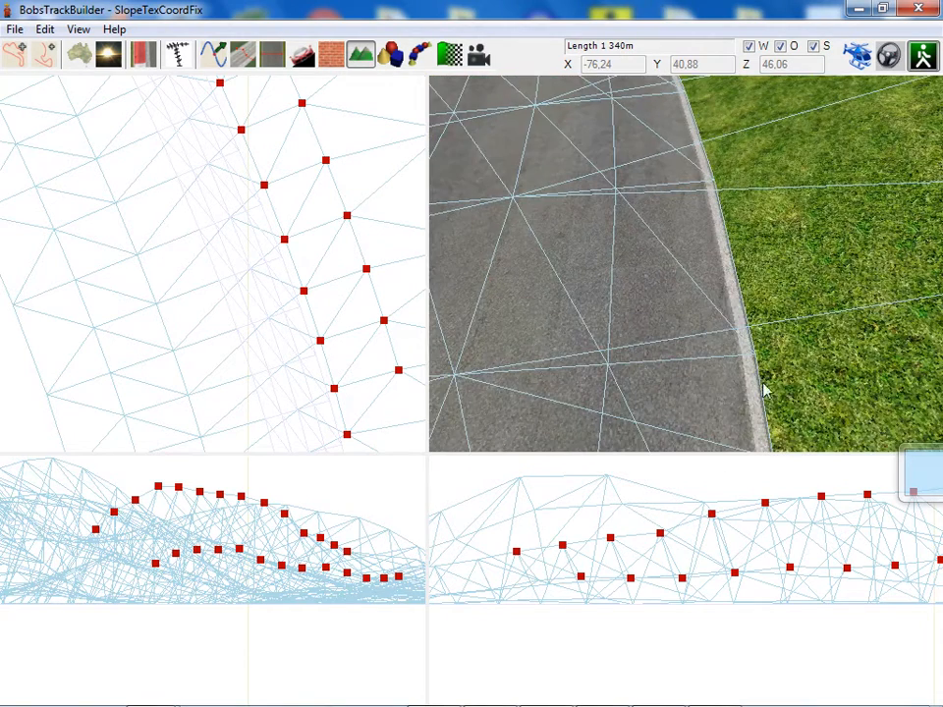
middle_drag(691, 163, 725, 327)
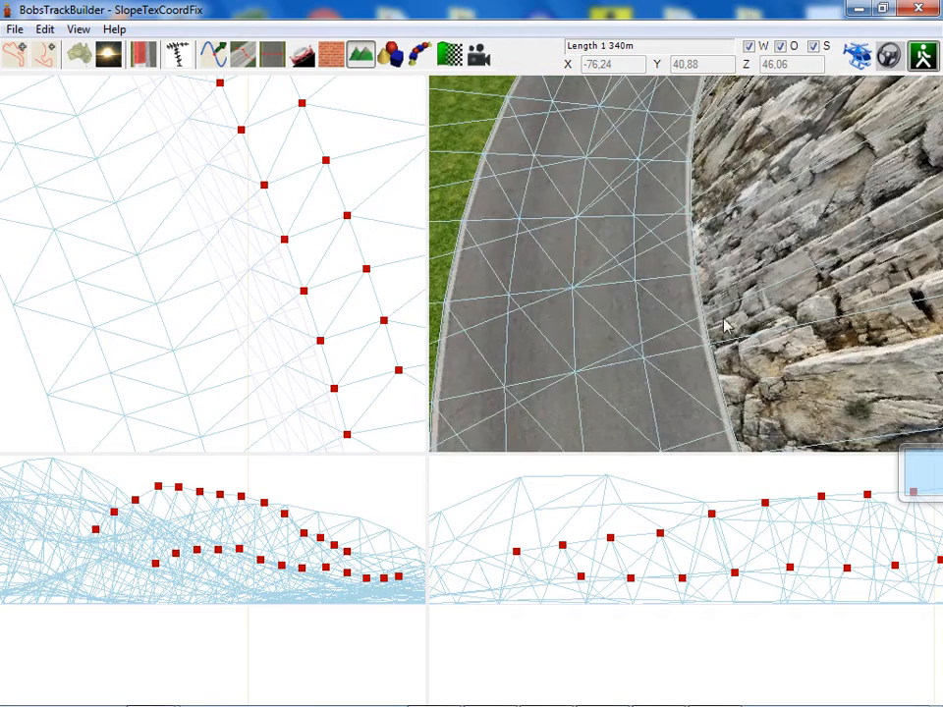
mouse_move(678, 301)
middle_down()
mouse_move(698, 291)
mouse_move(689, 284)
middle_up()
scroll(699, 289, down, 5)
Step: Select a strip of grass terrain faces that branches off the road, runs parallel along its outer side and rejoins it
click(360, 57)
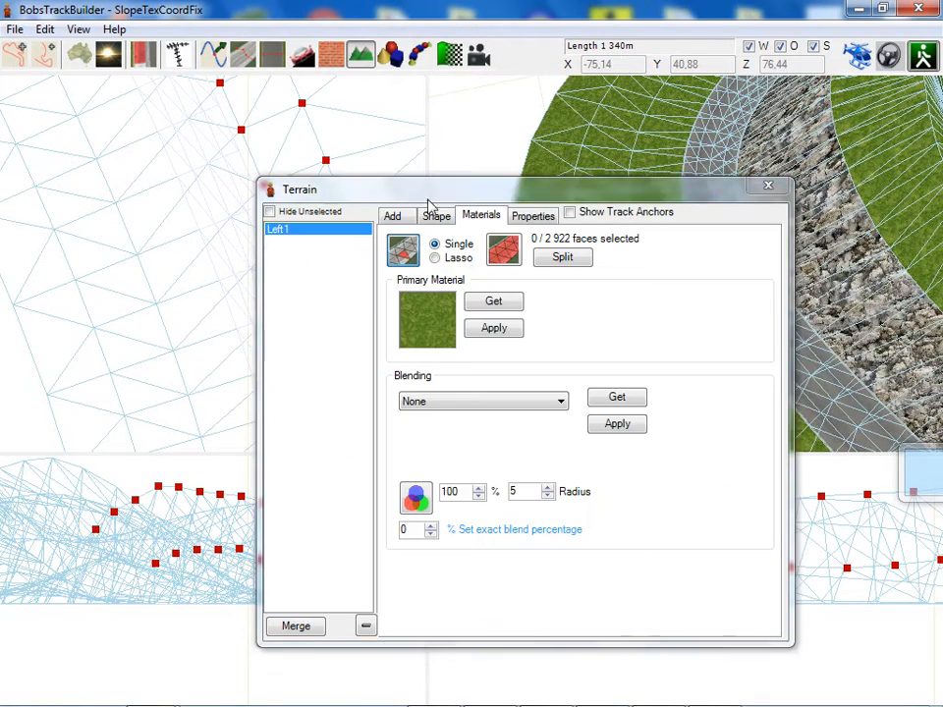
drag(570, 185, 581, 512)
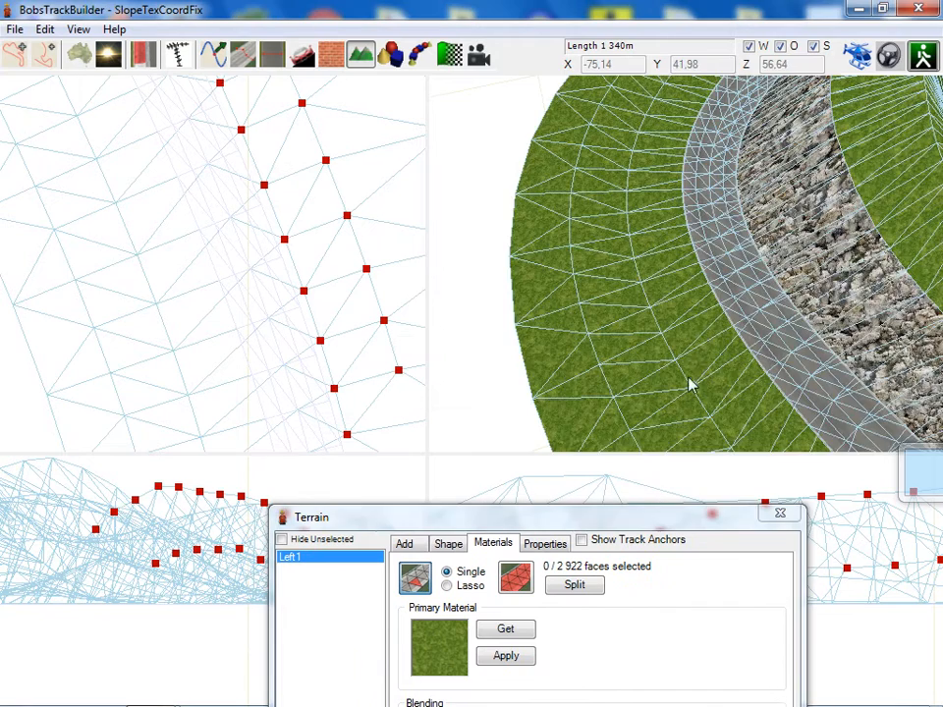
middle_drag(689, 379, 649, 311)
scroll(625, 296, down, 3)
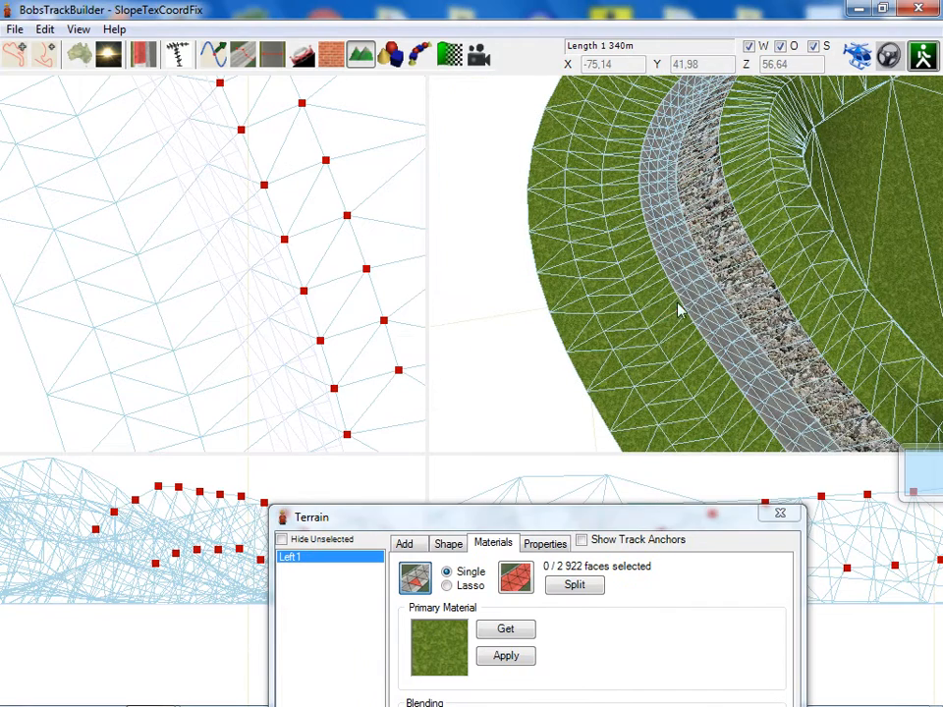
click(676, 309)
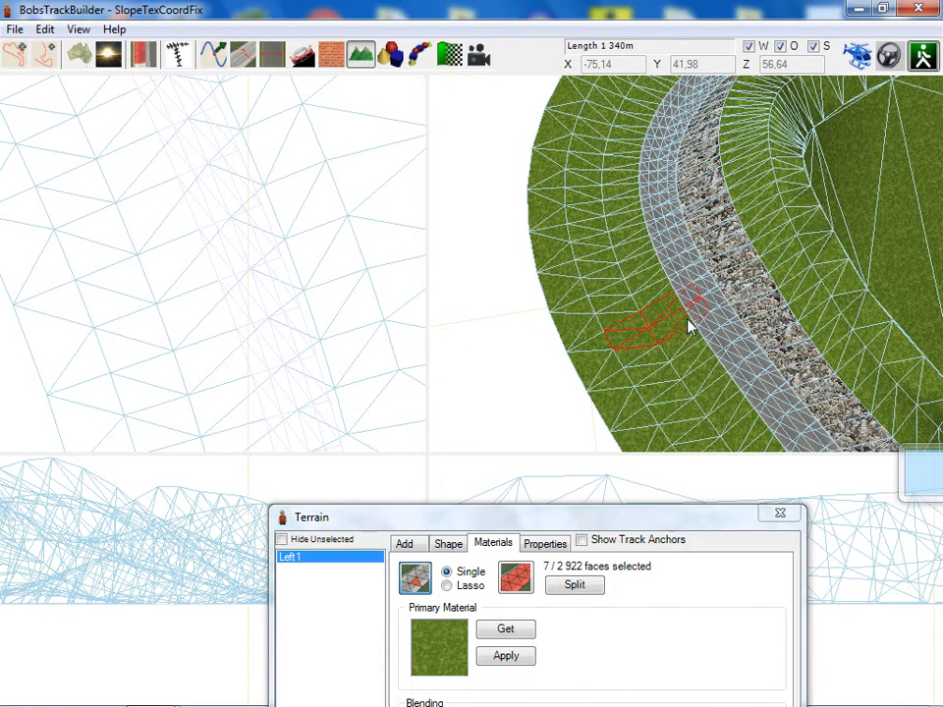
mouse_move(621, 344)
mouse_down()
mouse_move(574, 213)
mouse_move(590, 147)
mouse_up()
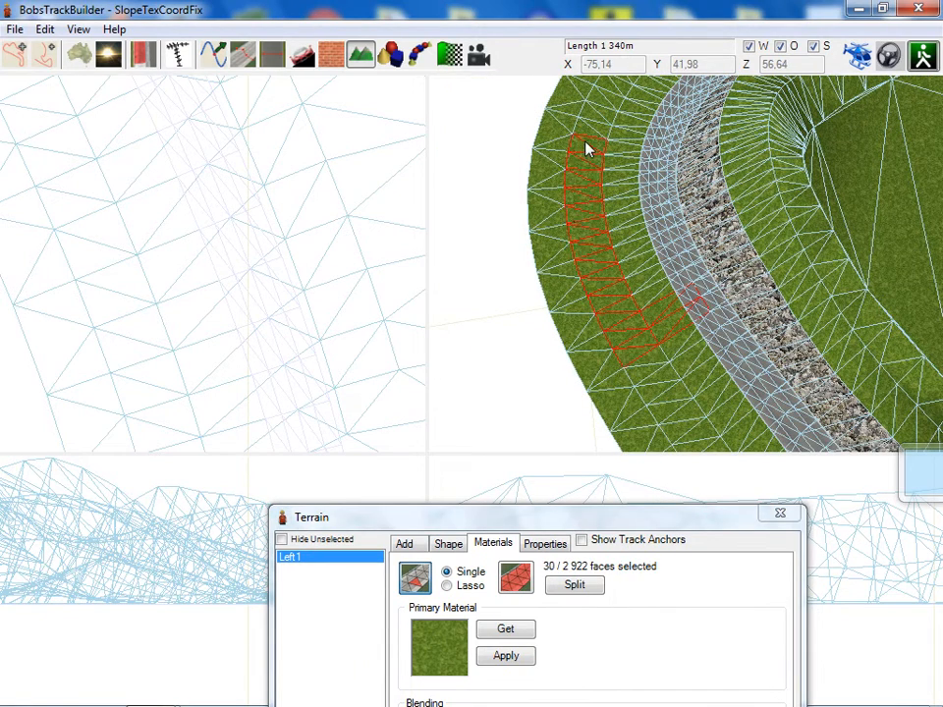
middle_drag(589, 147, 565, 346)
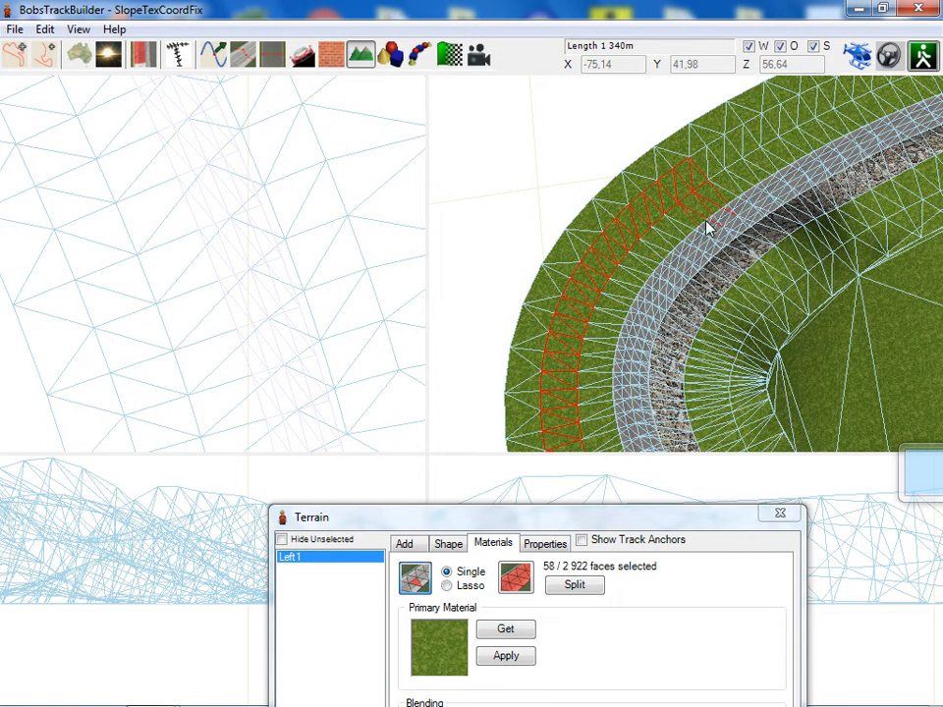
middle_drag(649, 364, 662, 128)
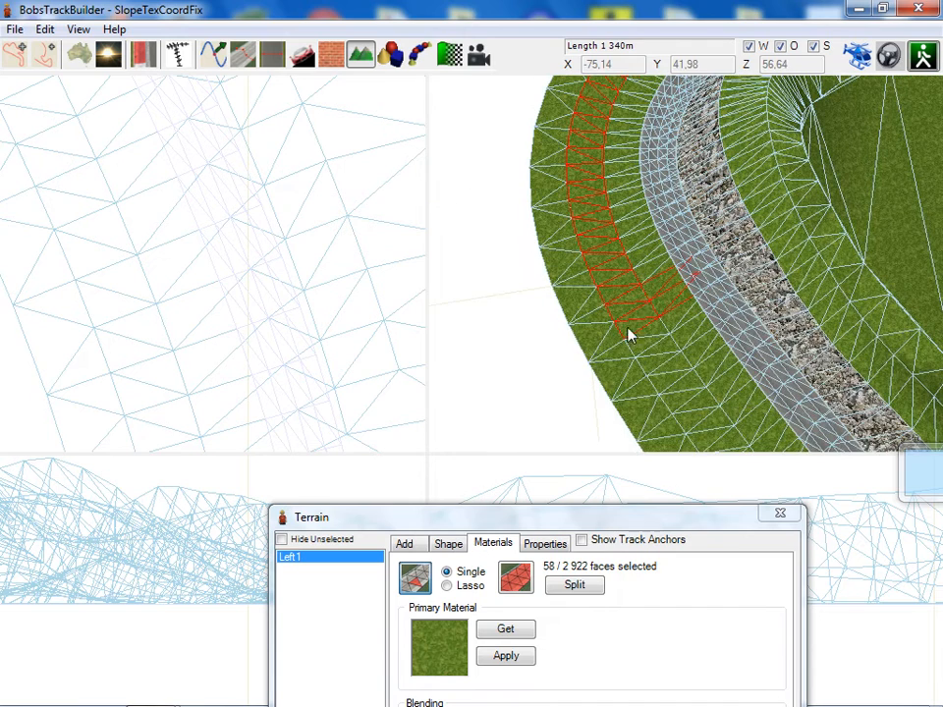
mouse_move(628, 327)
middle_down()
mouse_move(646, 296)
mouse_move(638, 313)
middle_up()
Step: Assign the Tarmac001 road material to the selected terrain faces and close the terrain editor
drag(492, 526, 519, 261)
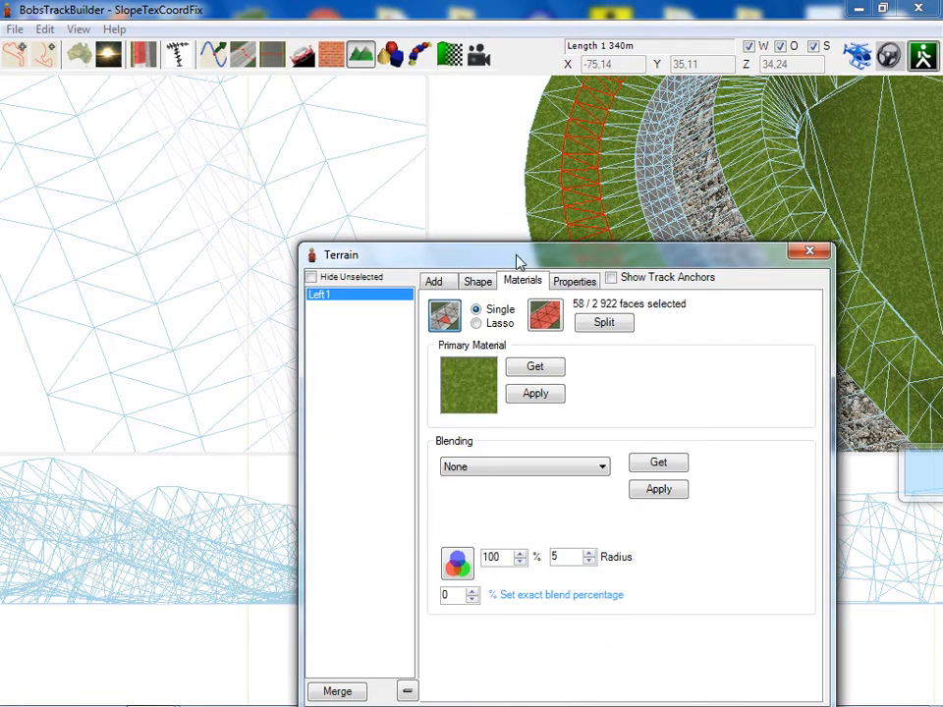
click(533, 368)
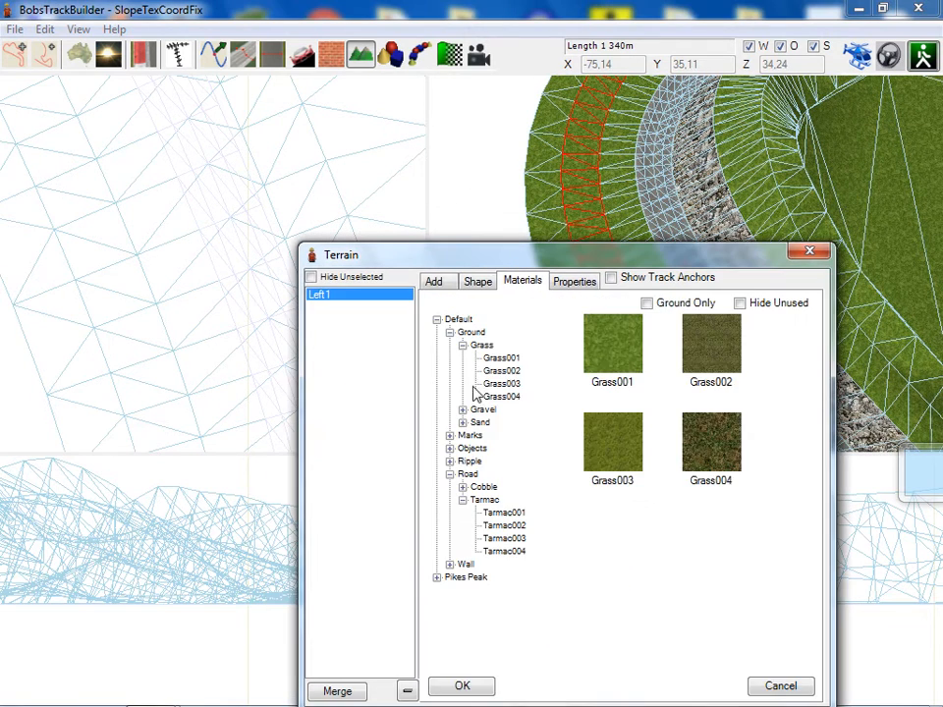
click(507, 513)
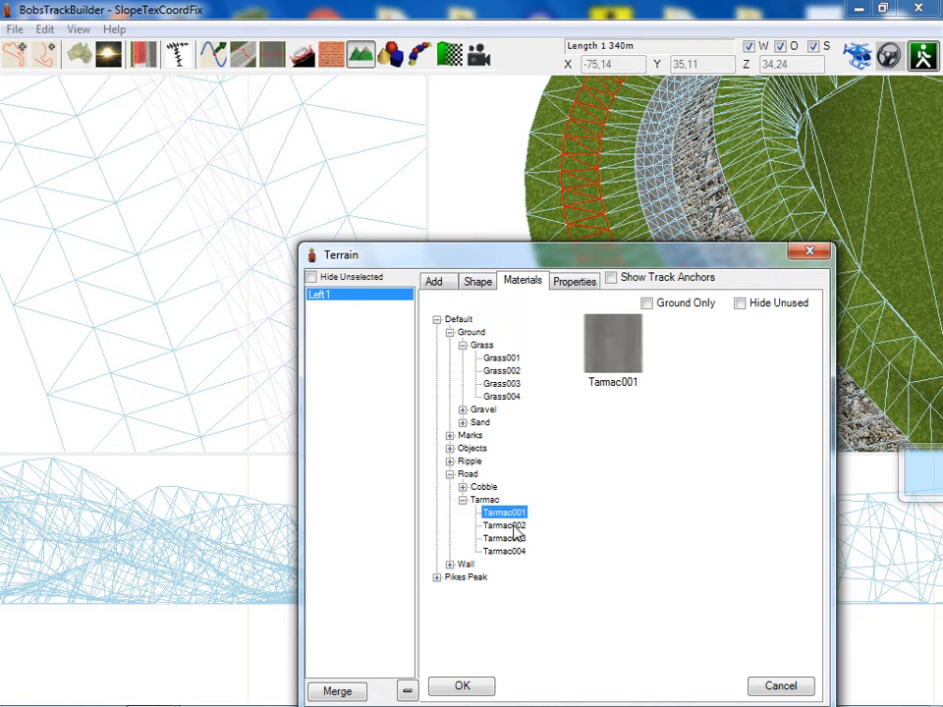
click(516, 526)
click(516, 539)
click(518, 552)
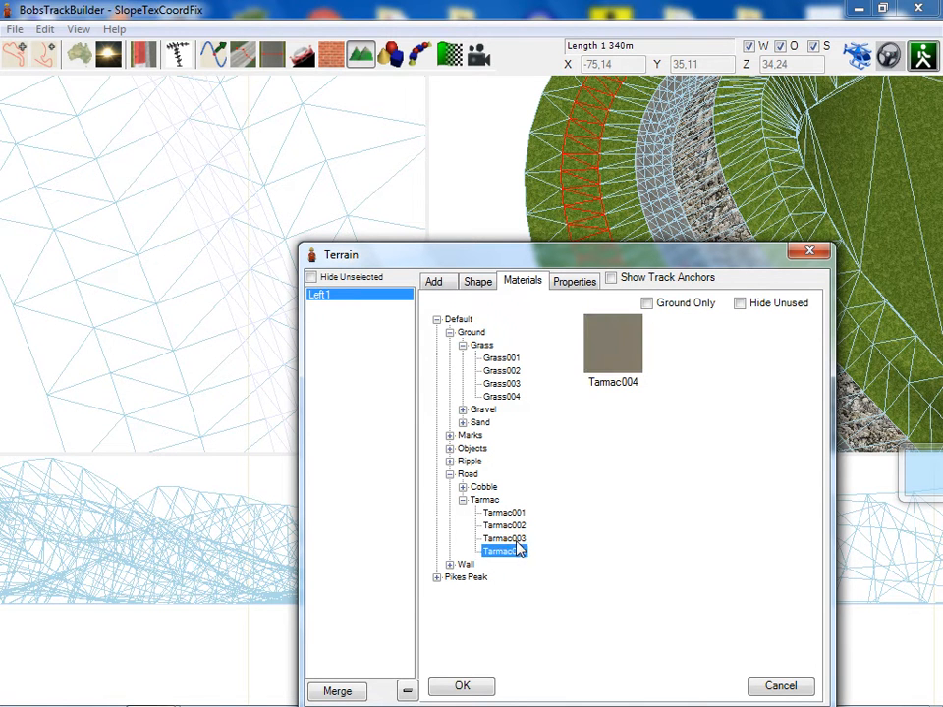
click(506, 513)
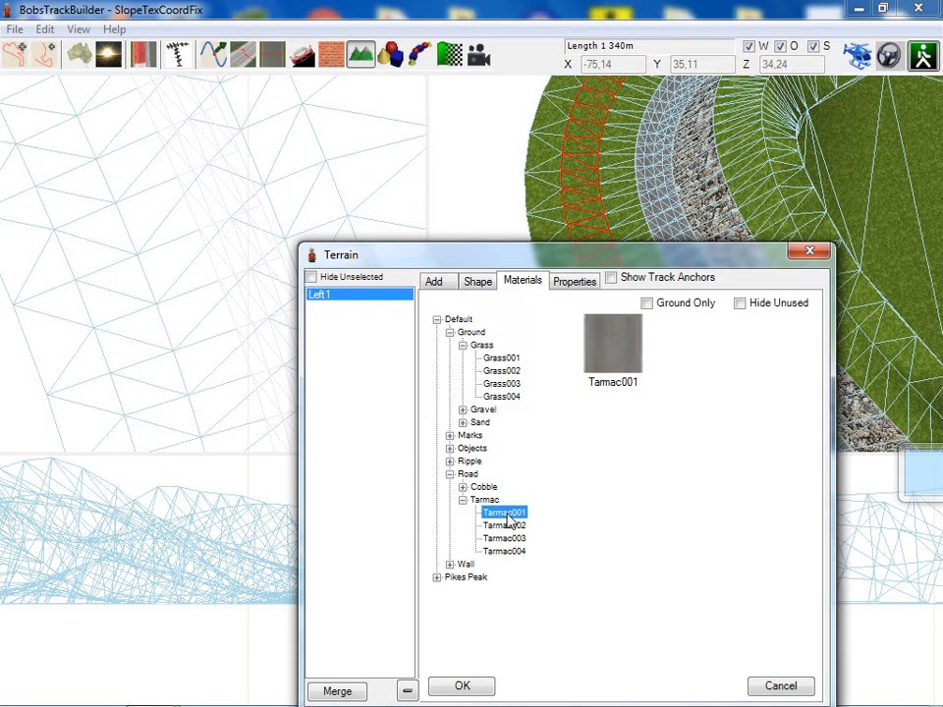
double_click(614, 362)
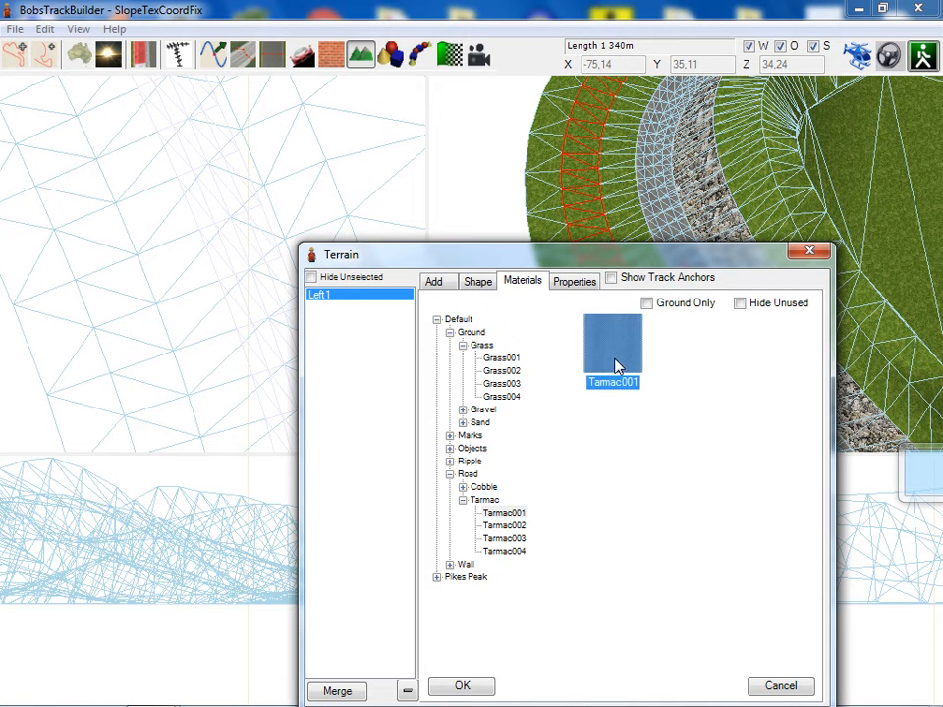
drag(645, 256, 537, 575)
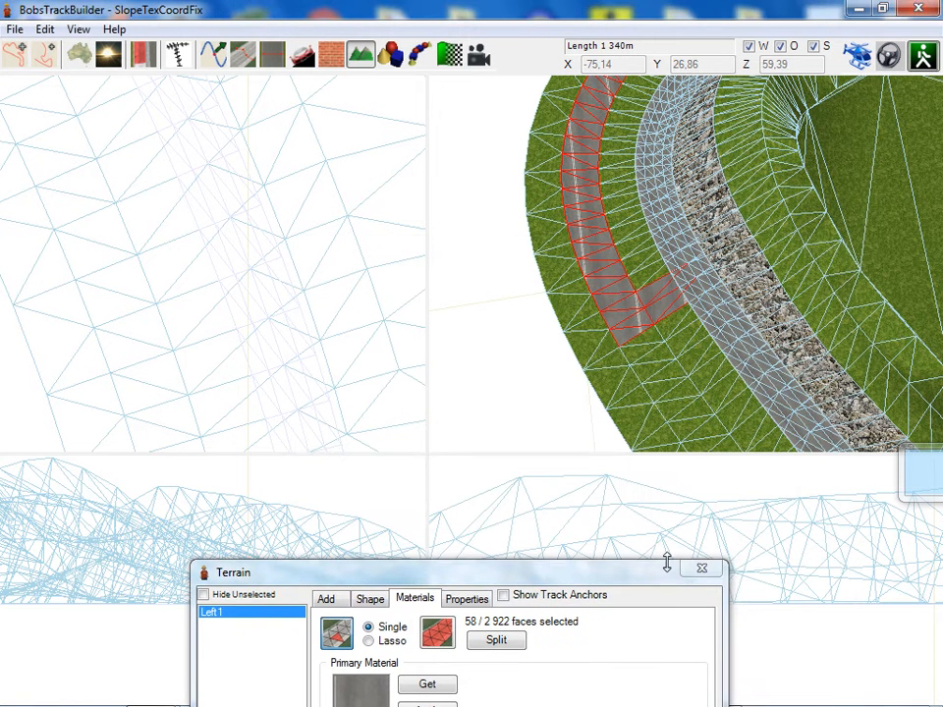
click(702, 568)
Step: Hide the wireframe in the 3D view and inspect the tarmac strip where it meets the road
scroll(615, 339, up, 3)
middle_drag(679, 289, 754, 283)
key(w)
scroll(637, 338, up, 3)
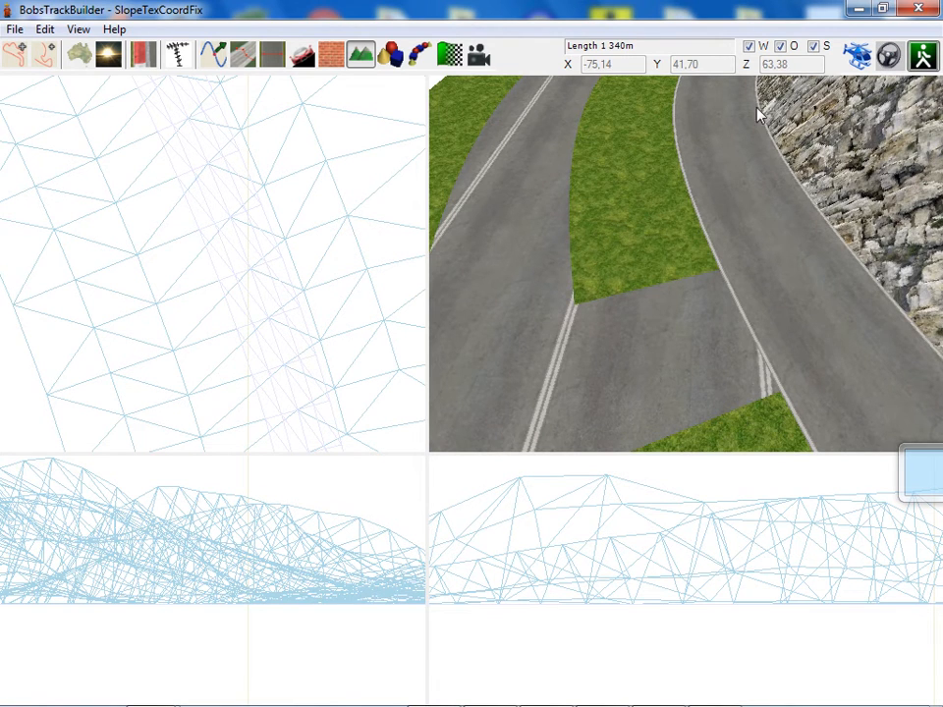
Step: Examine the whole tarmac strip and both of its junctions with the road, at close range and from above
middle_drag(865, 241, 872, 286)
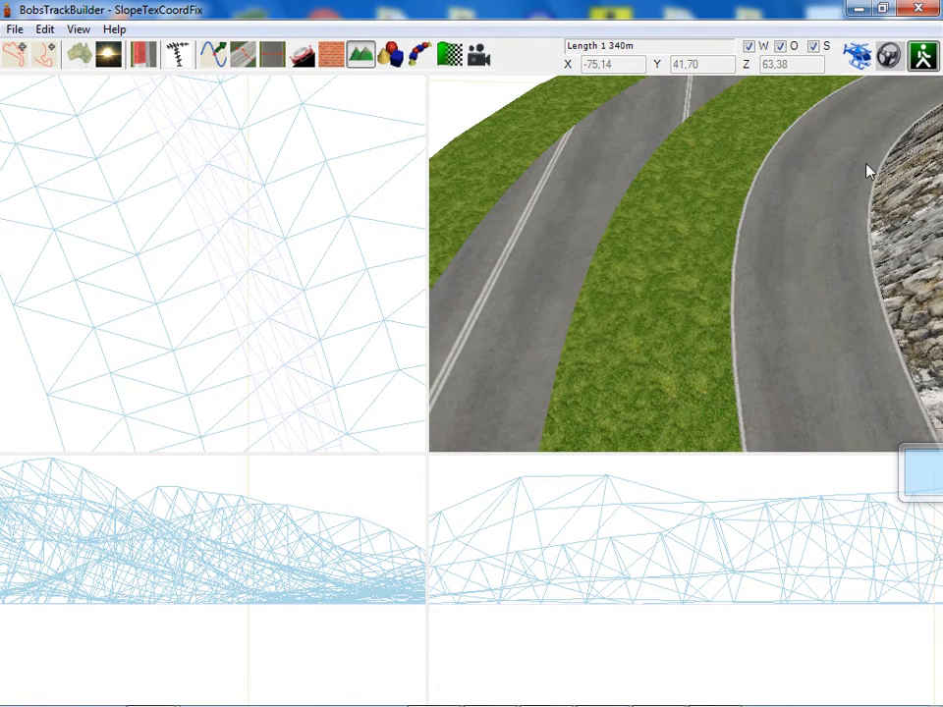
middle_drag(731, 332, 681, 320)
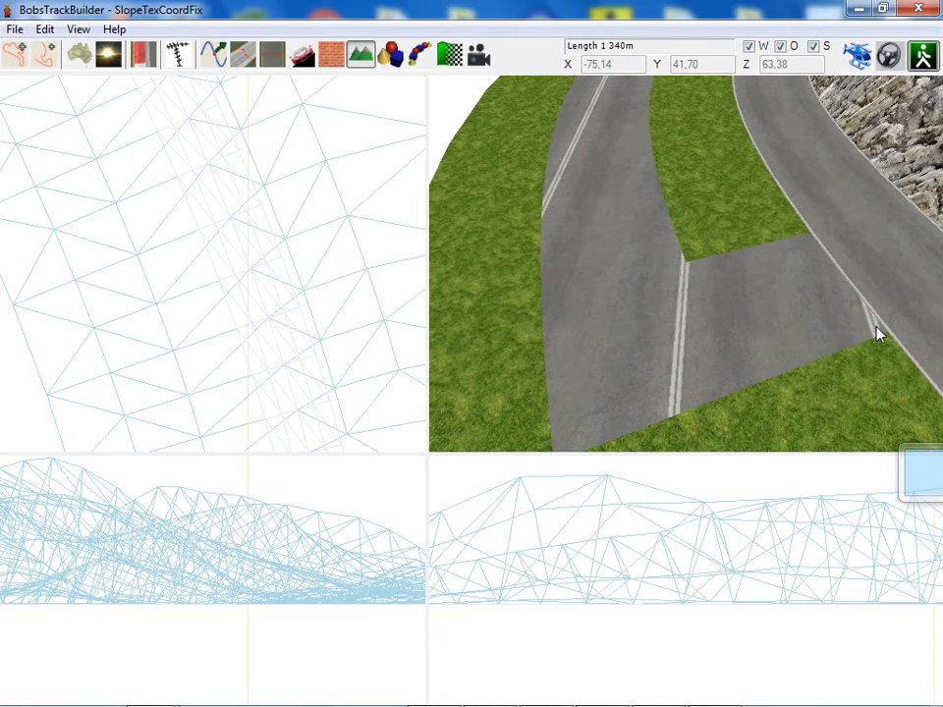
middle_drag(699, 400, 639, 154)
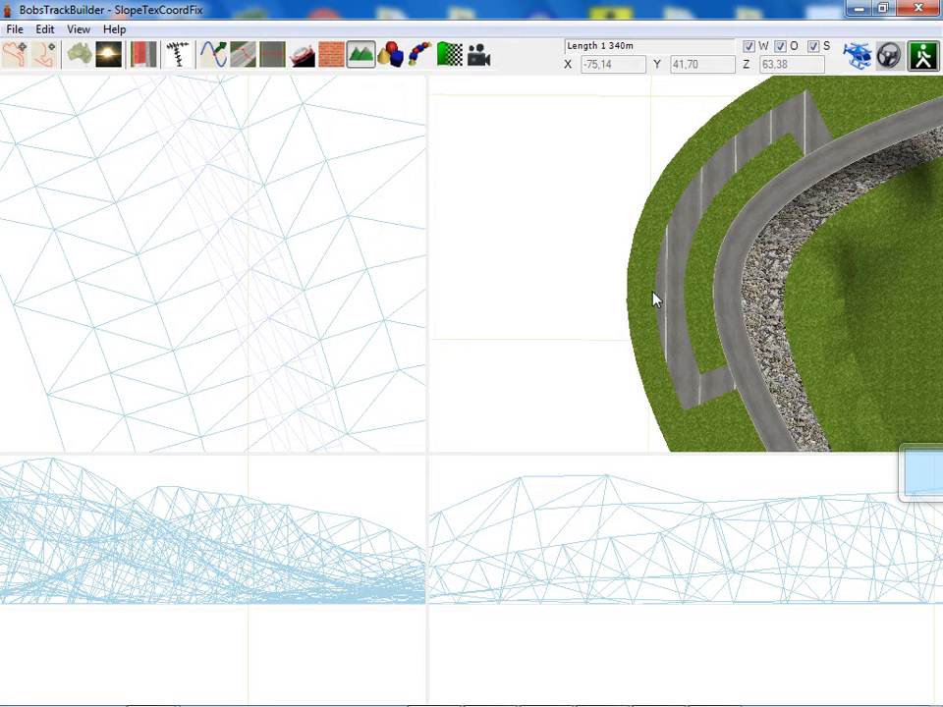
middle_drag(663, 439, 633, 193)
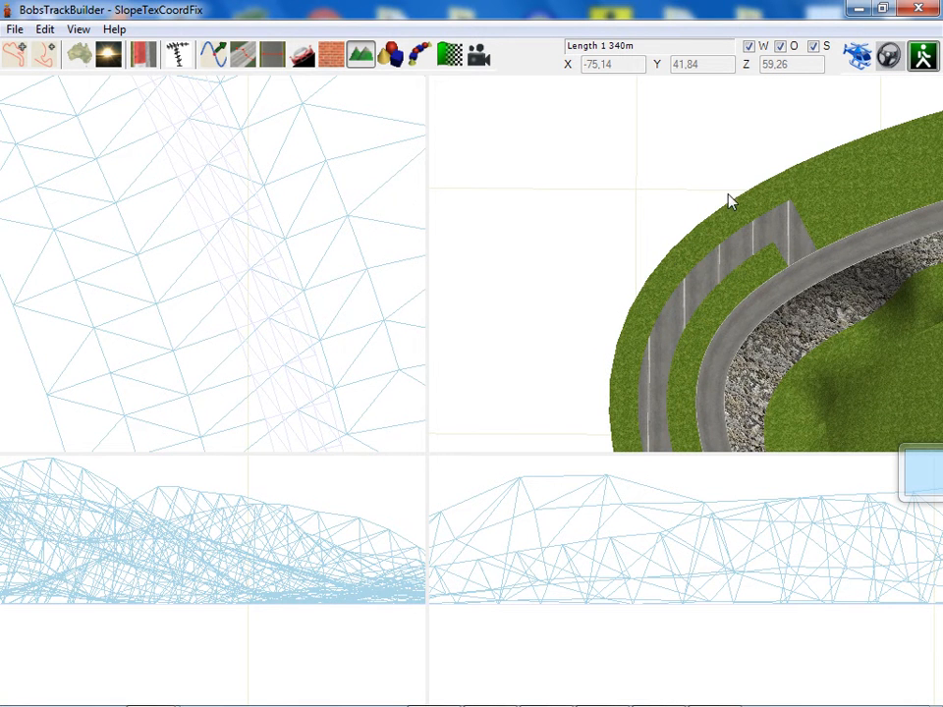
middle_drag(726, 201, 732, 119)
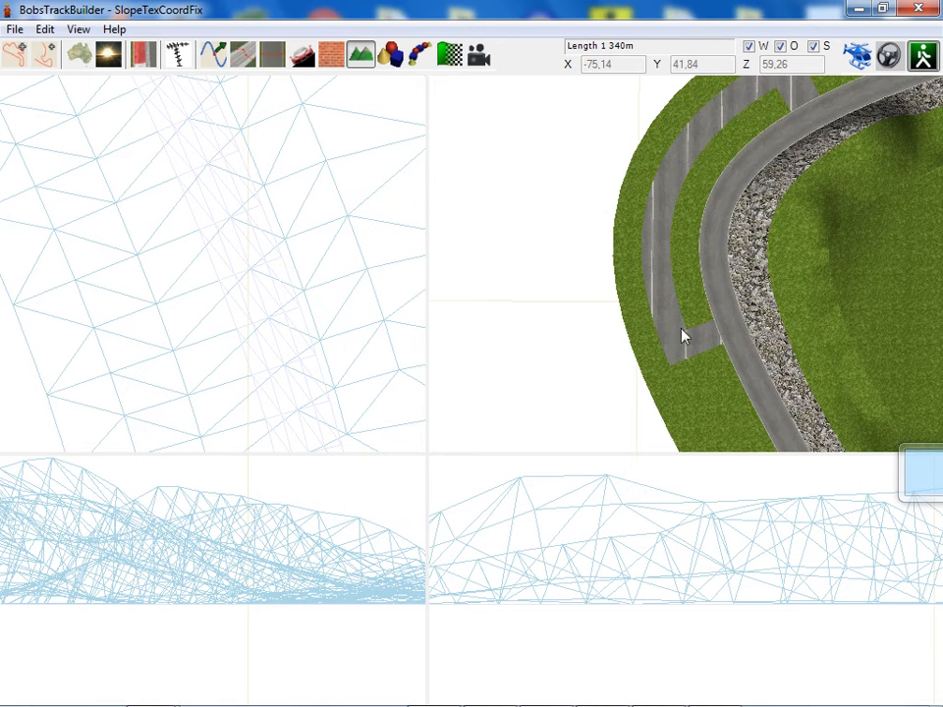
middle_drag(685, 337, 678, 344)
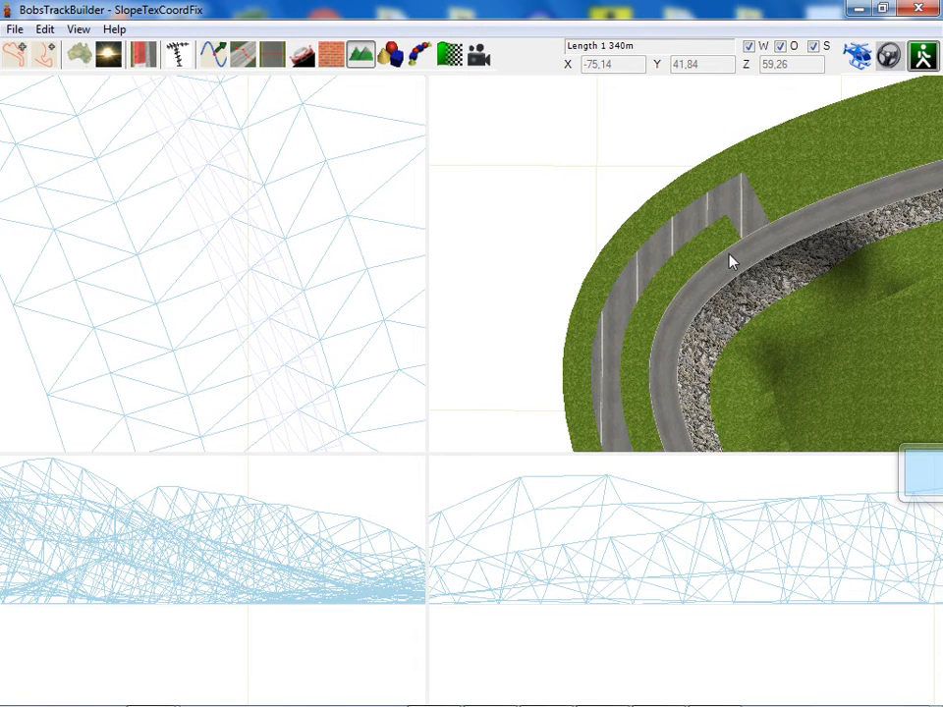
middle_drag(730, 262, 747, 202)
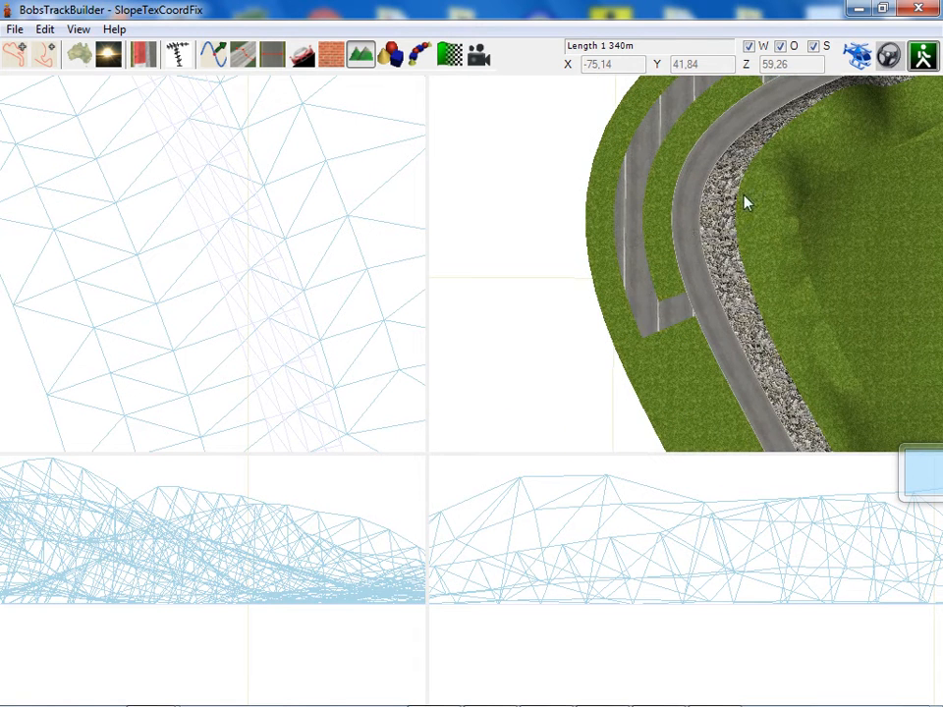
Step: Reopen the terrain editor's material face selection, close the editor and view the selected strip's wireframe near the road junction
click(357, 62)
drag(403, 580, 311, 272)
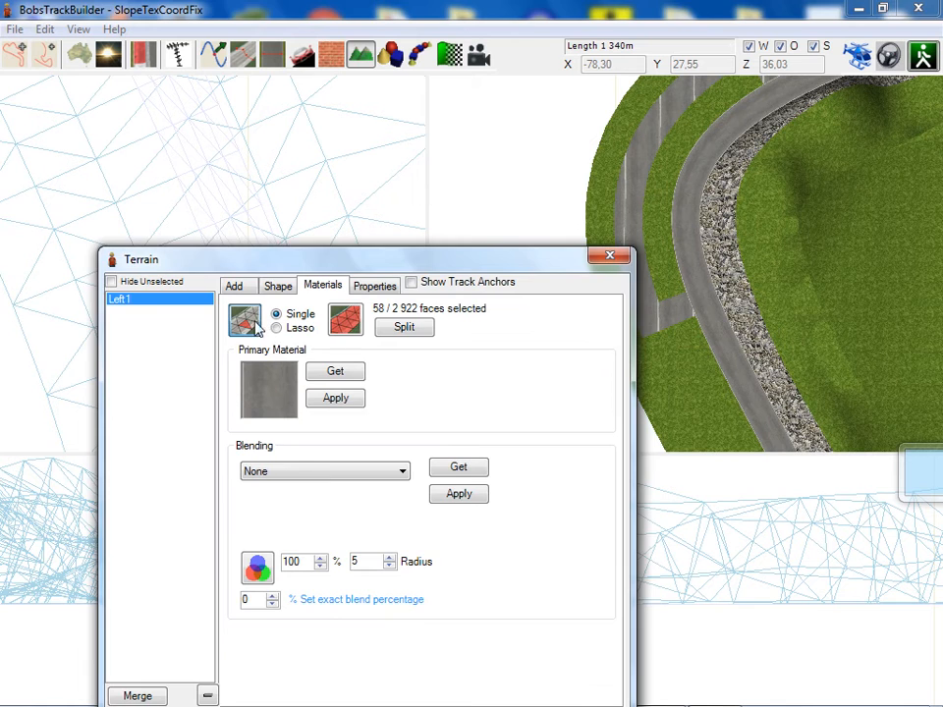
drag(550, 266, 563, 369)
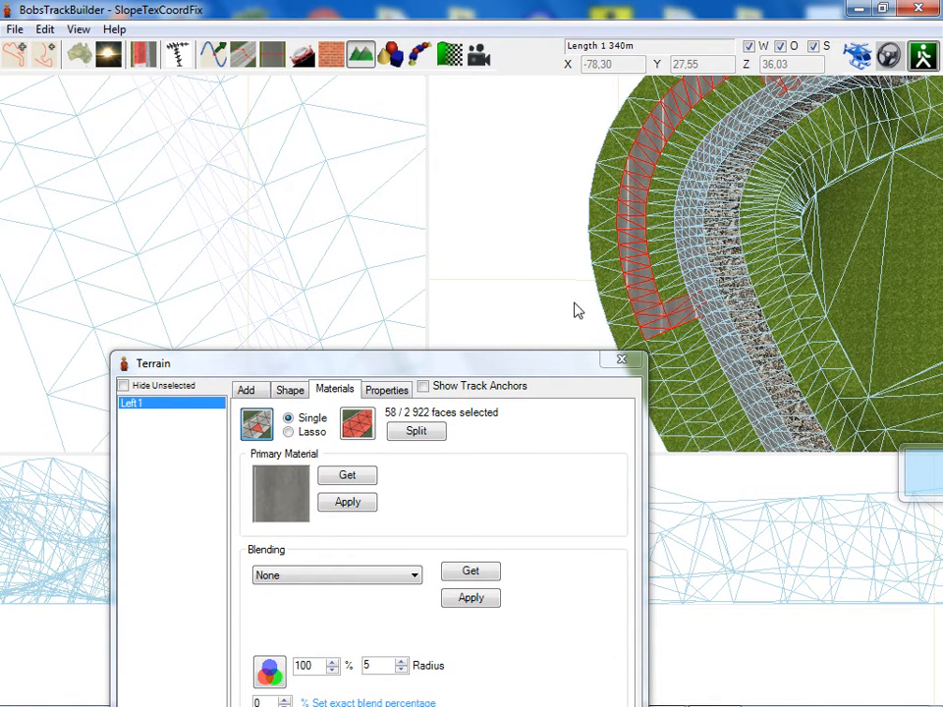
drag(535, 368, 513, 263)
click(594, 263)
middle_drag(614, 290, 639, 199)
right_drag(621, 227, 641, 273)
scroll(641, 273, up, 3)
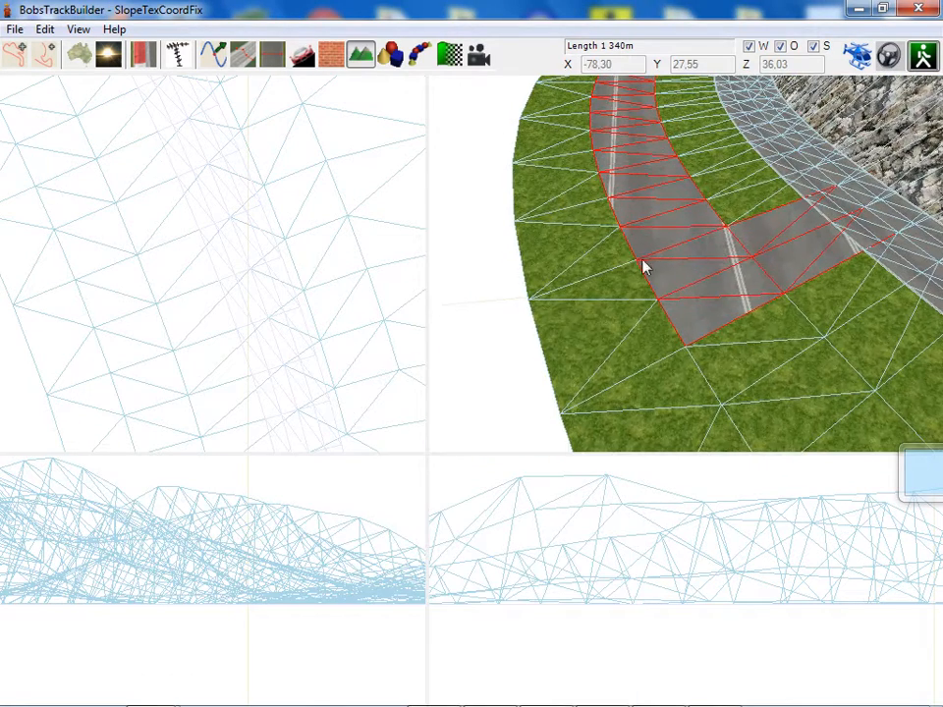
click(331, 55)
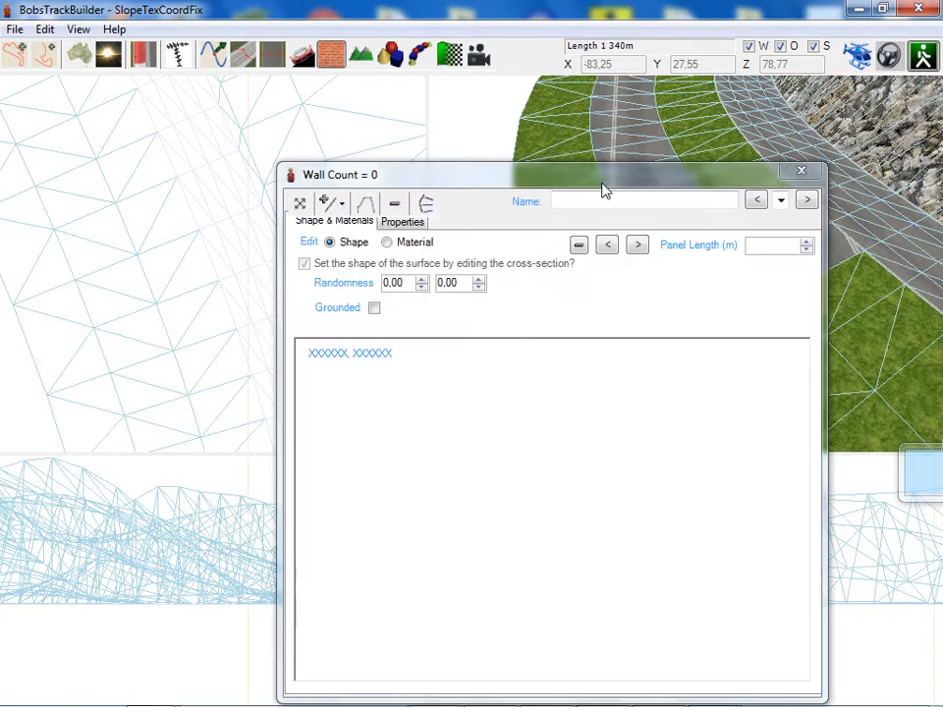
click(800, 172)
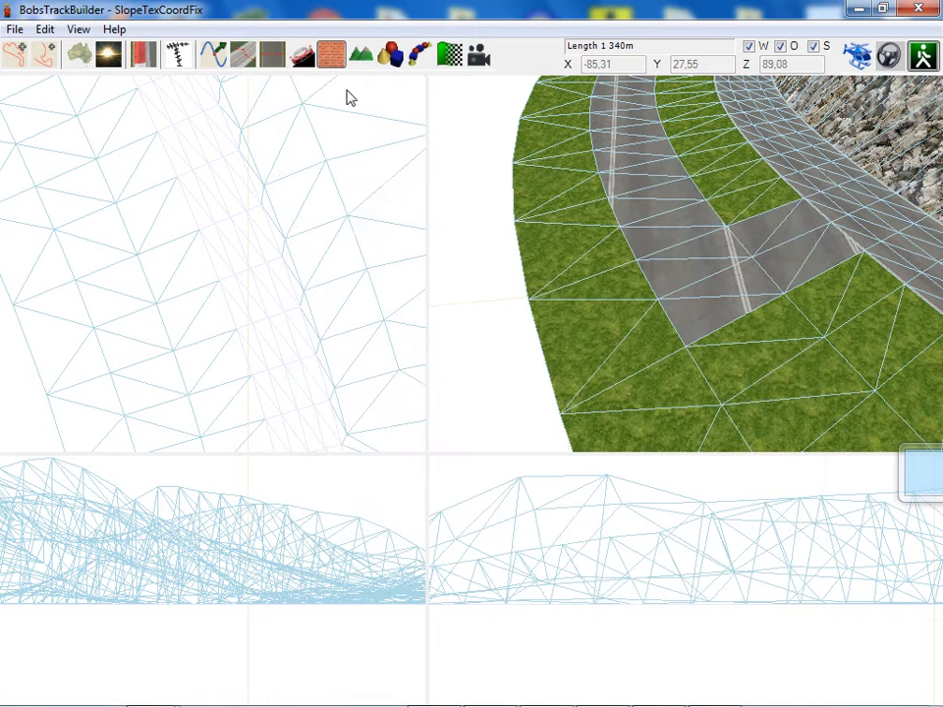
click(143, 57)
click(698, 383)
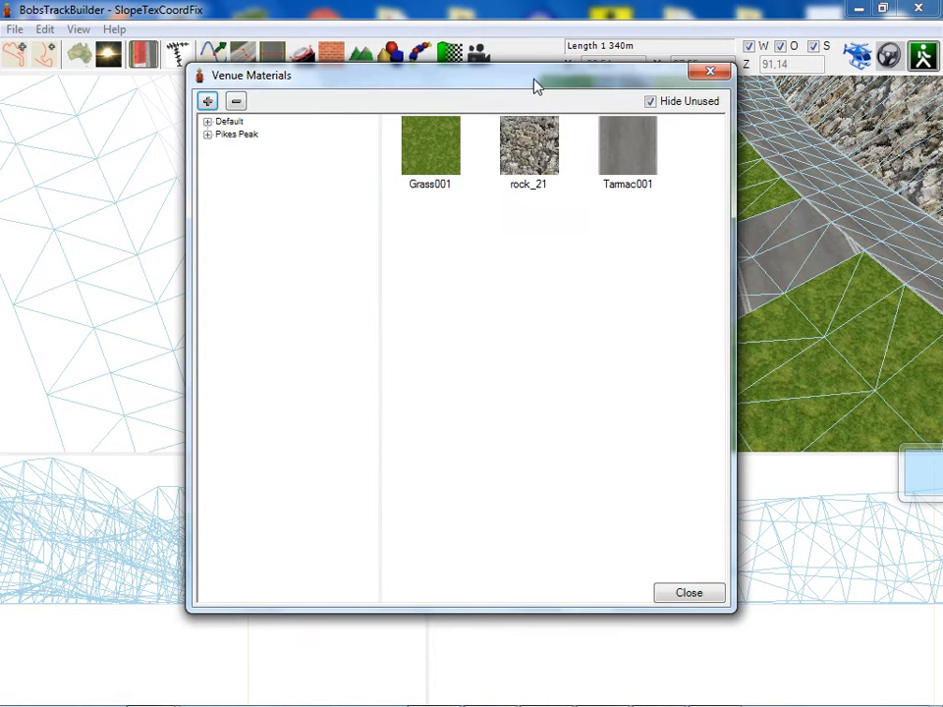
drag(535, 86, 442, 154)
click(612, 143)
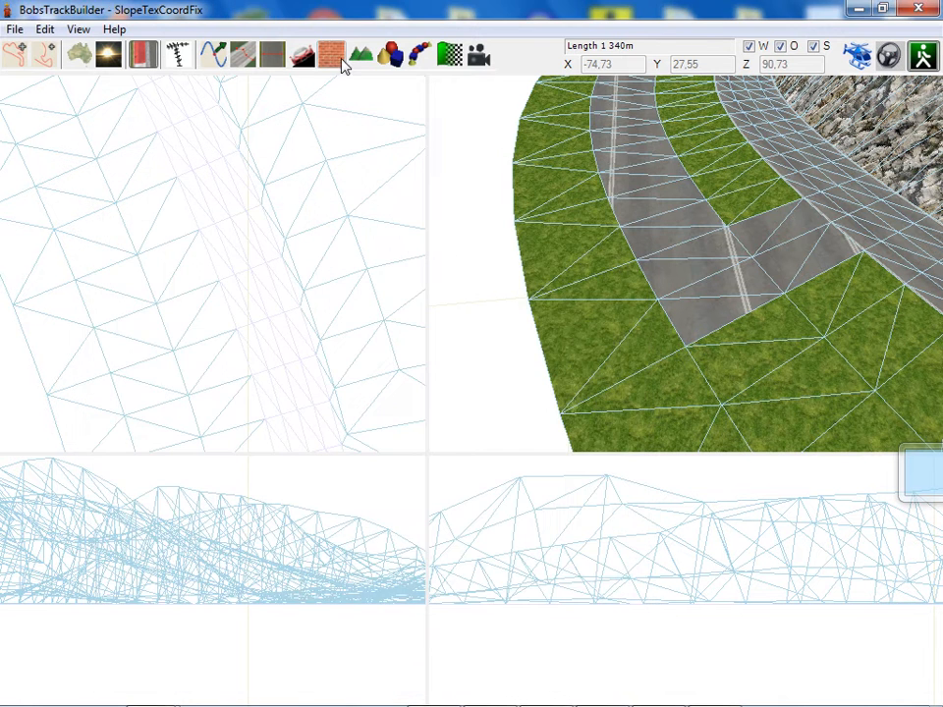
Step: Replace the selected terrain faces' primary material with Tarmac002 and close the terrain editor
click(357, 59)
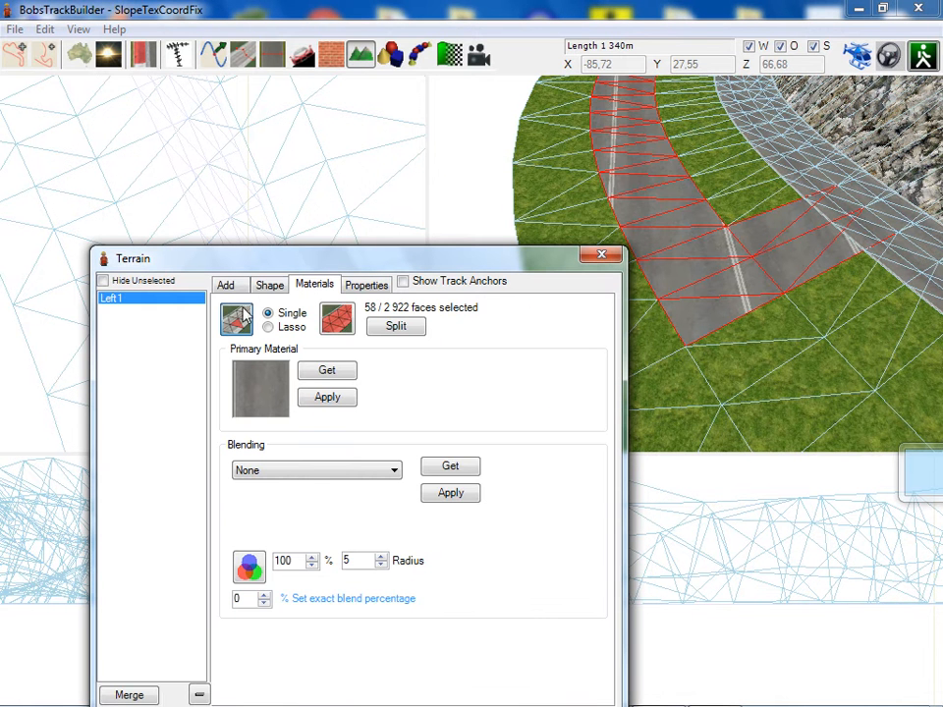
click(273, 397)
click(307, 529)
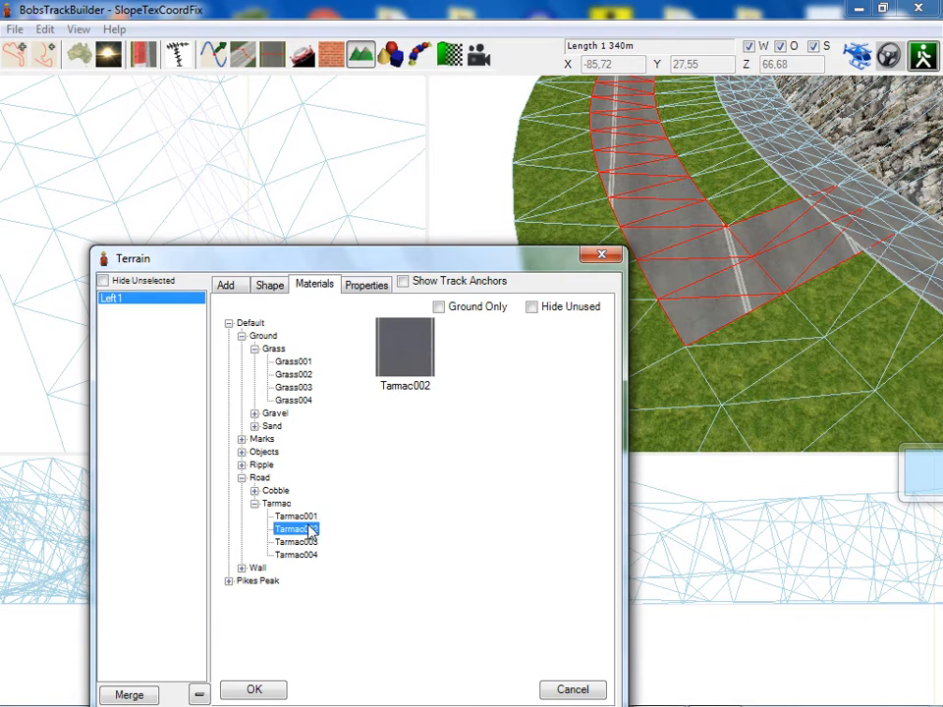
double_click(407, 352)
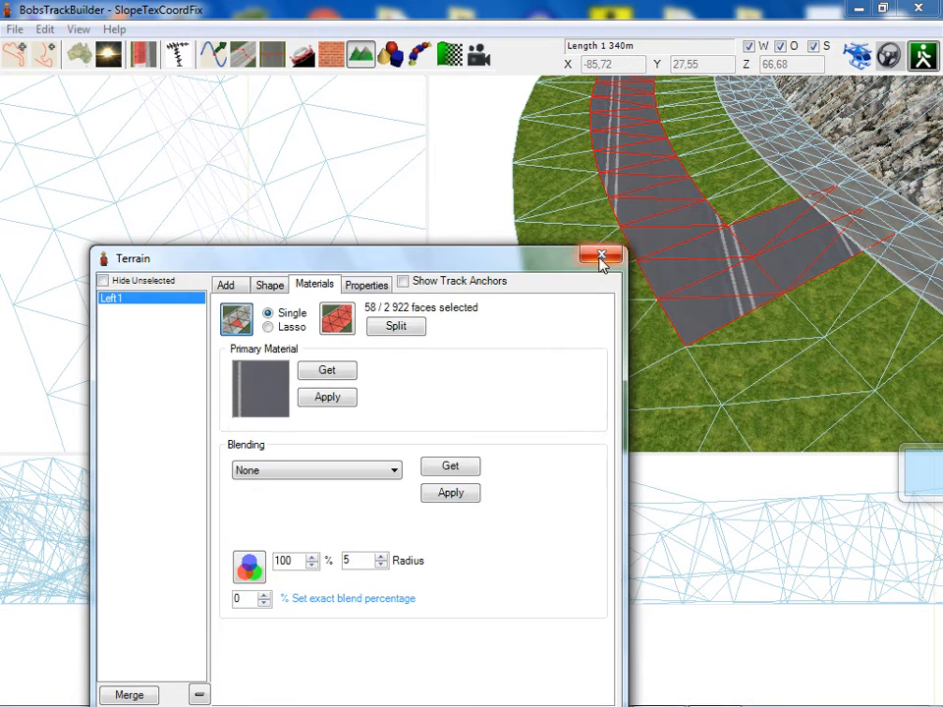
click(601, 256)
middle_drag(664, 239, 641, 250)
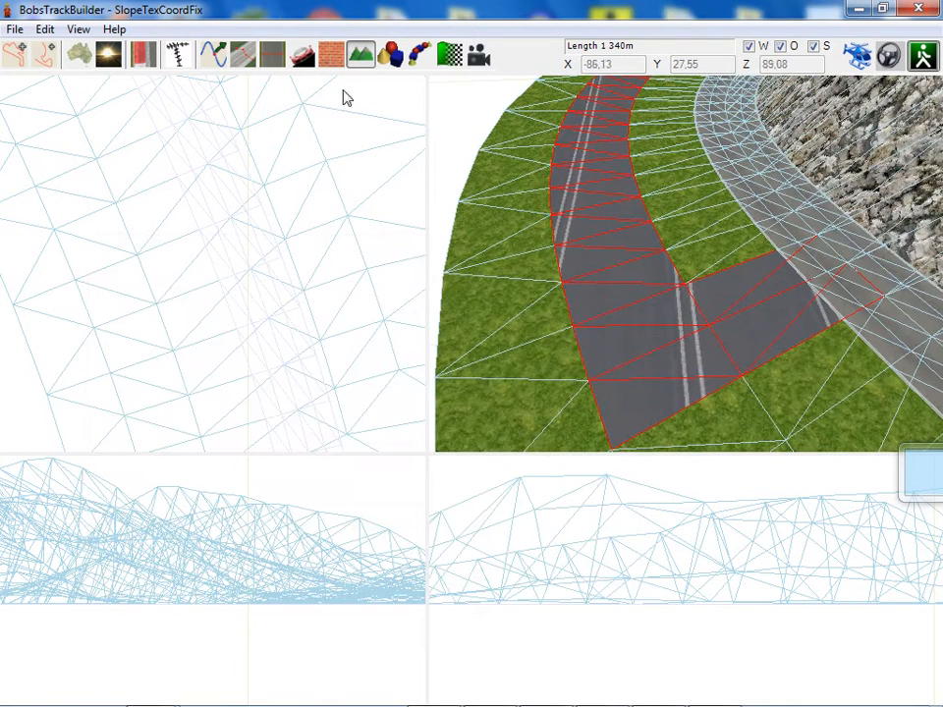
Step: Try to rotate the diffuse texture of the Tarmac002 venue material to an angle of 45
click(141, 56)
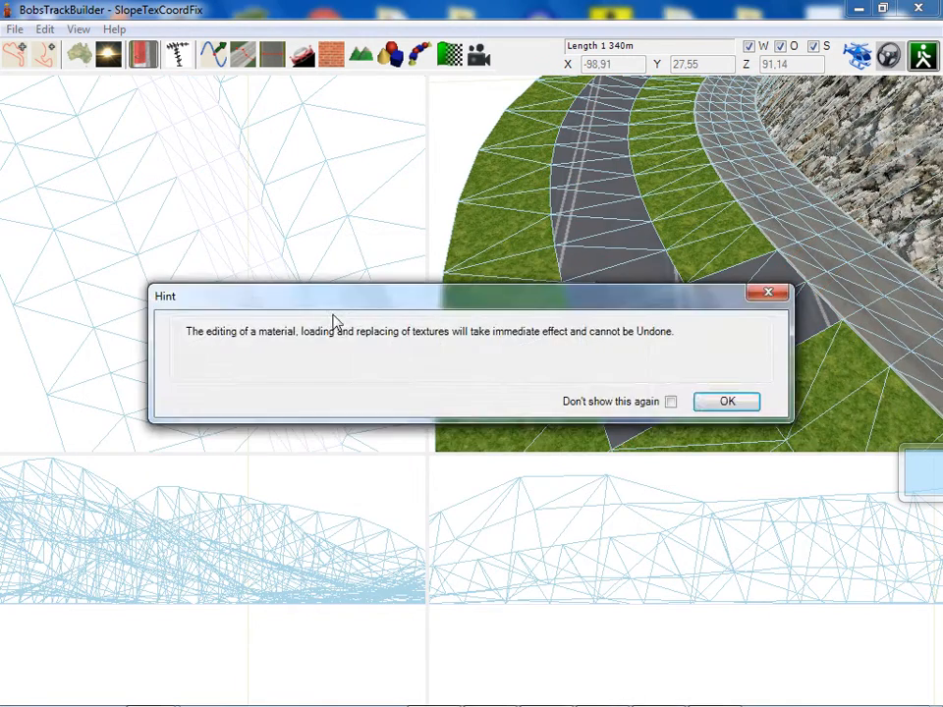
click(732, 403)
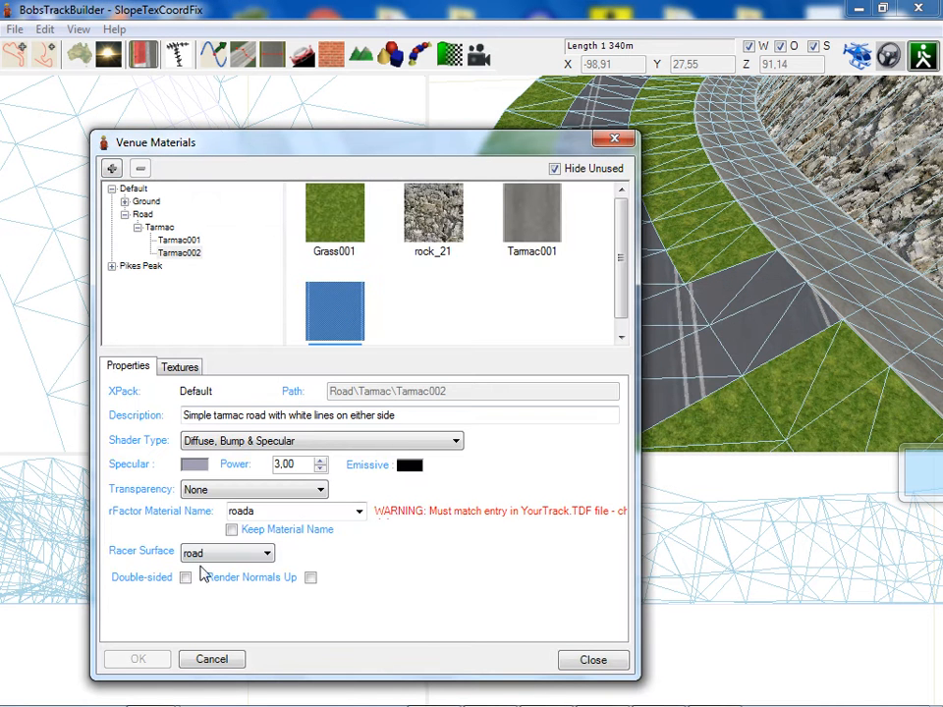
click(180, 367)
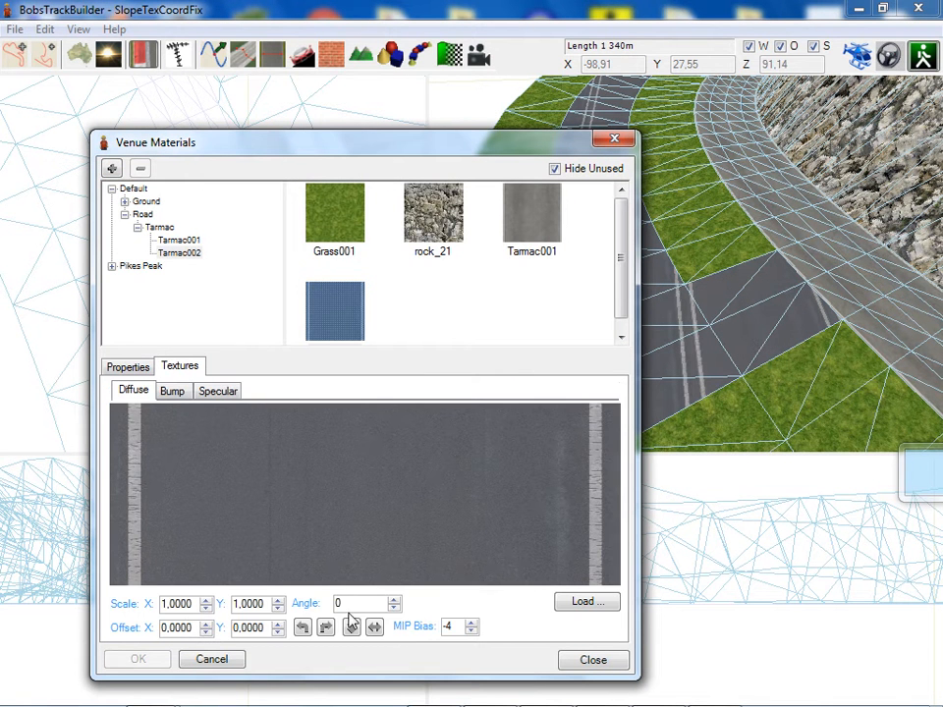
click(267, 603)
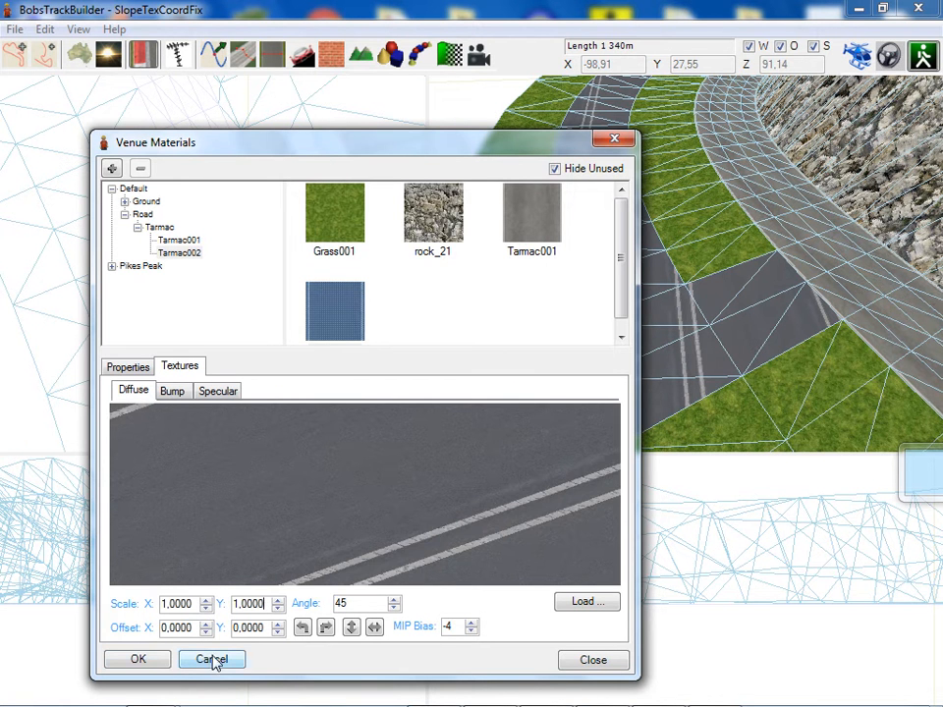
click(138, 660)
Step: Inspect the Tarmac002 strip in the 3D view with the venue materials window moved aside, and close that window
drag(529, 141, 302, 274)
middle_drag(603, 220, 587, 317)
scroll(589, 317, down, 5)
mouse_move(674, 237)
middle_down()
mouse_move(654, 316)
mouse_move(680, 175)
mouse_move(691, 284)
mouse_move(685, 229)
middle_up()
scroll(656, 279, up, 4)
scroll(688, 266, up, 5)
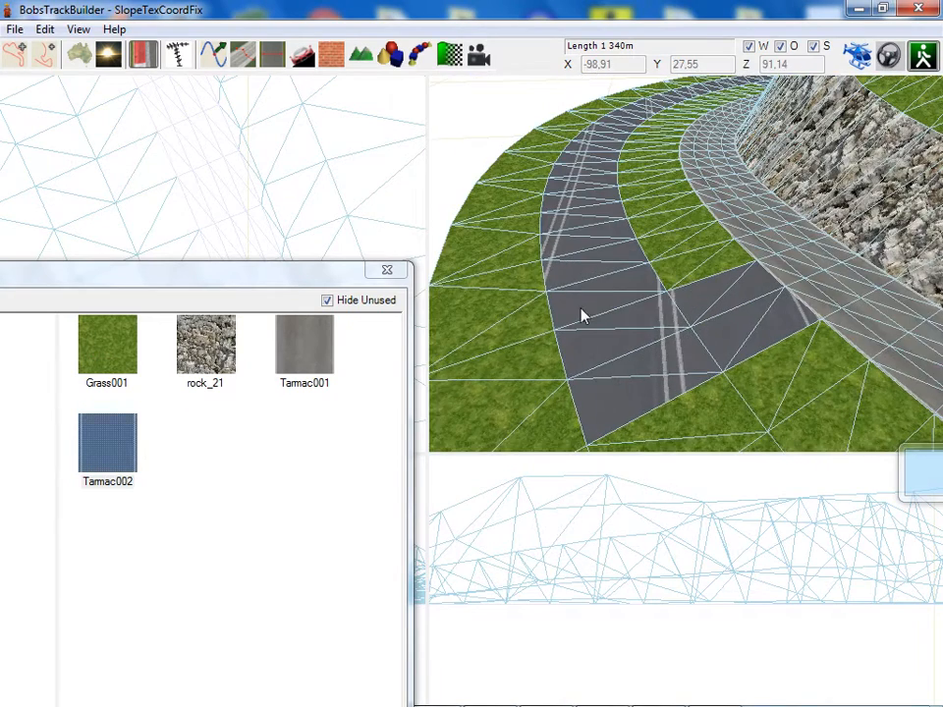
drag(261, 302, 541, 253)
click(656, 238)
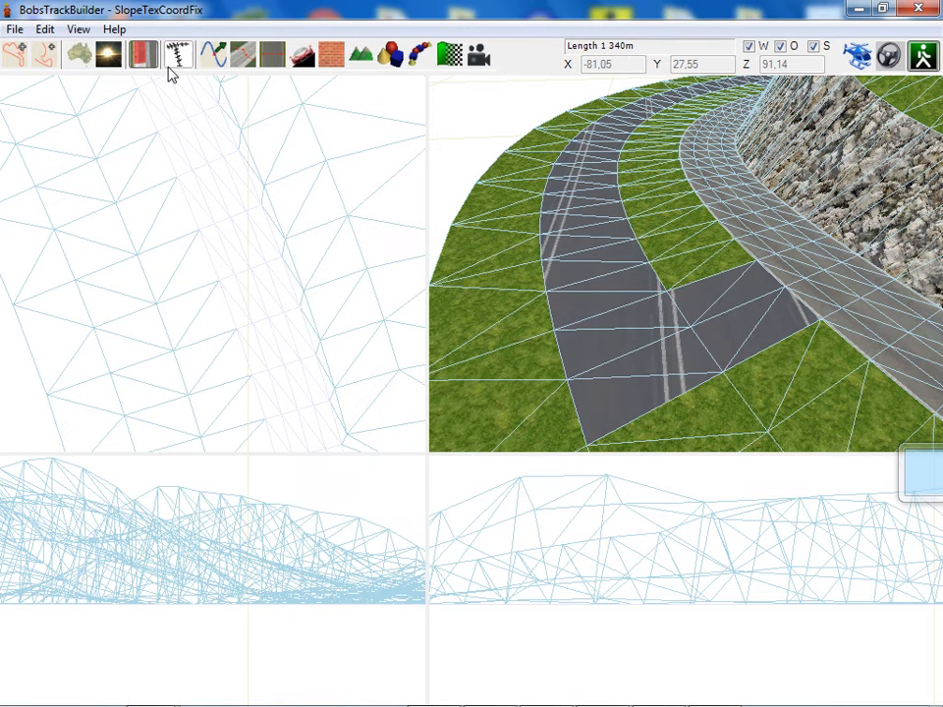
Step: Assign the Grass001 material to the selected strip of terrain faces and close the terrain editor
click(363, 56)
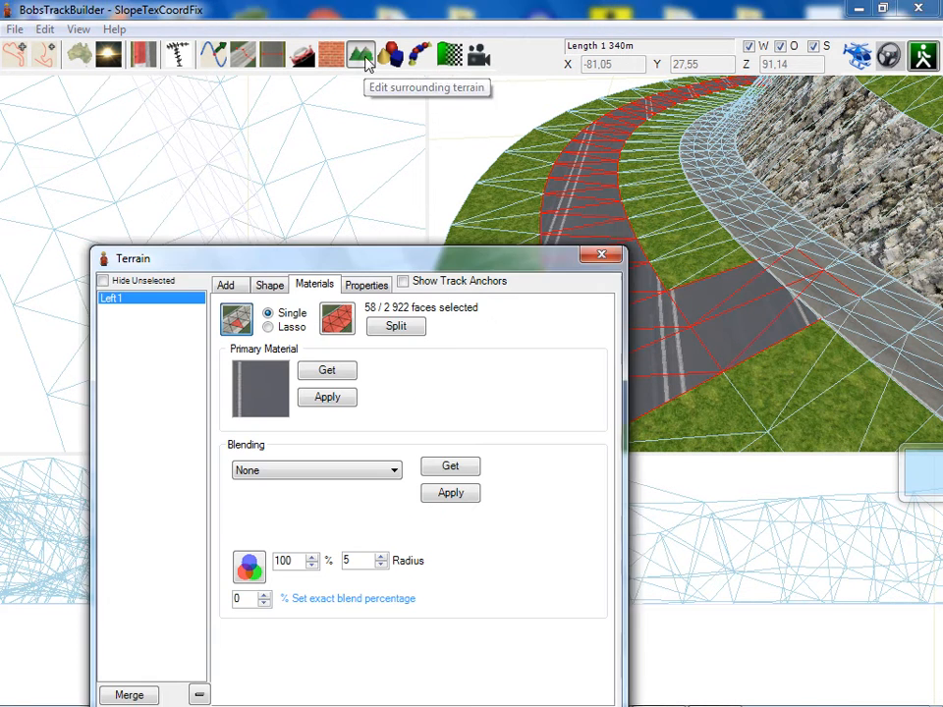
click(279, 391)
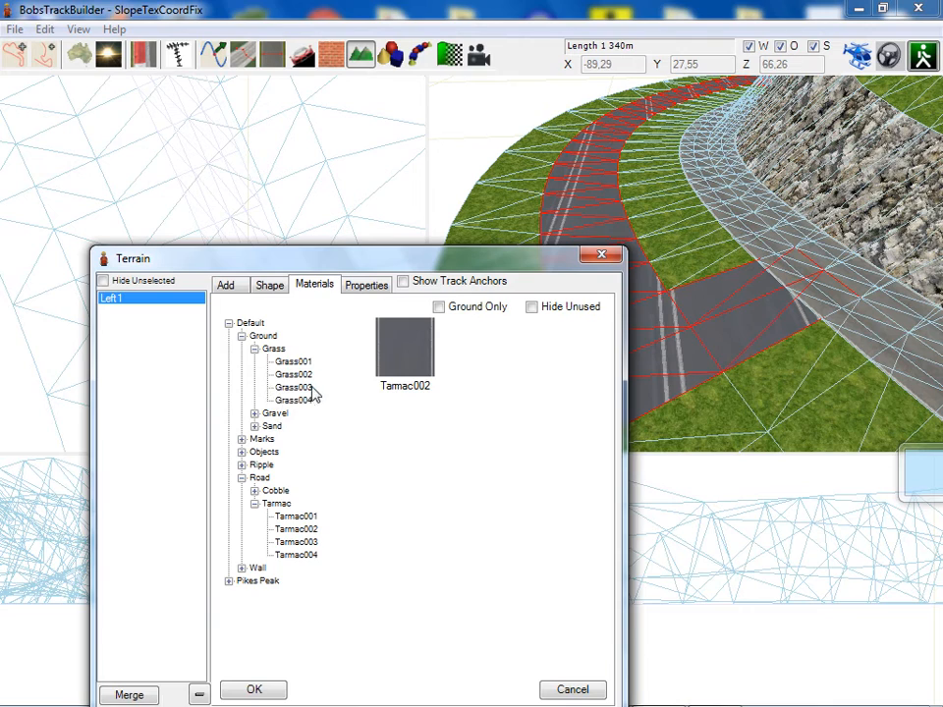
click(290, 361)
double_click(399, 353)
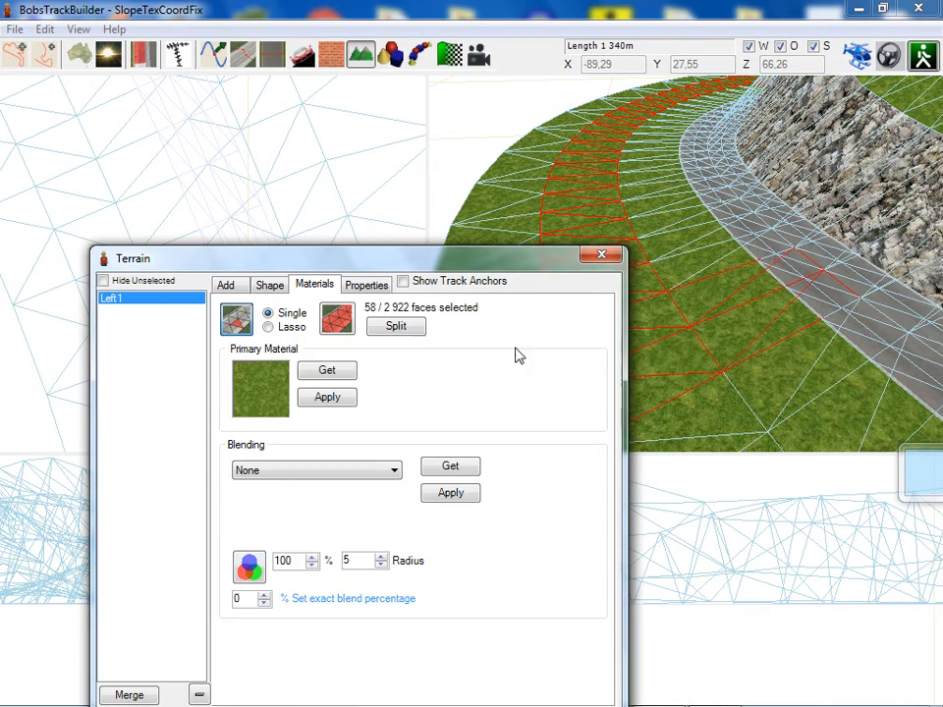
click(601, 256)
Step: Show only the 3D view and examine the rock walls running along the road
middle_drag(686, 219, 927, 224)
click(77, 29)
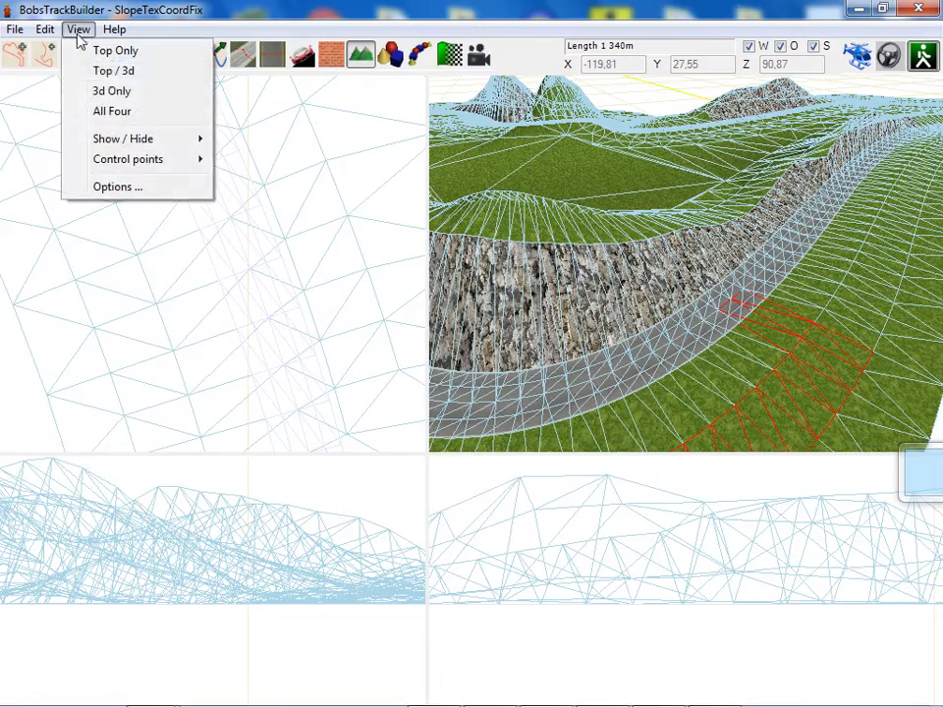
click(108, 93)
middle_drag(278, 188, 548, 608)
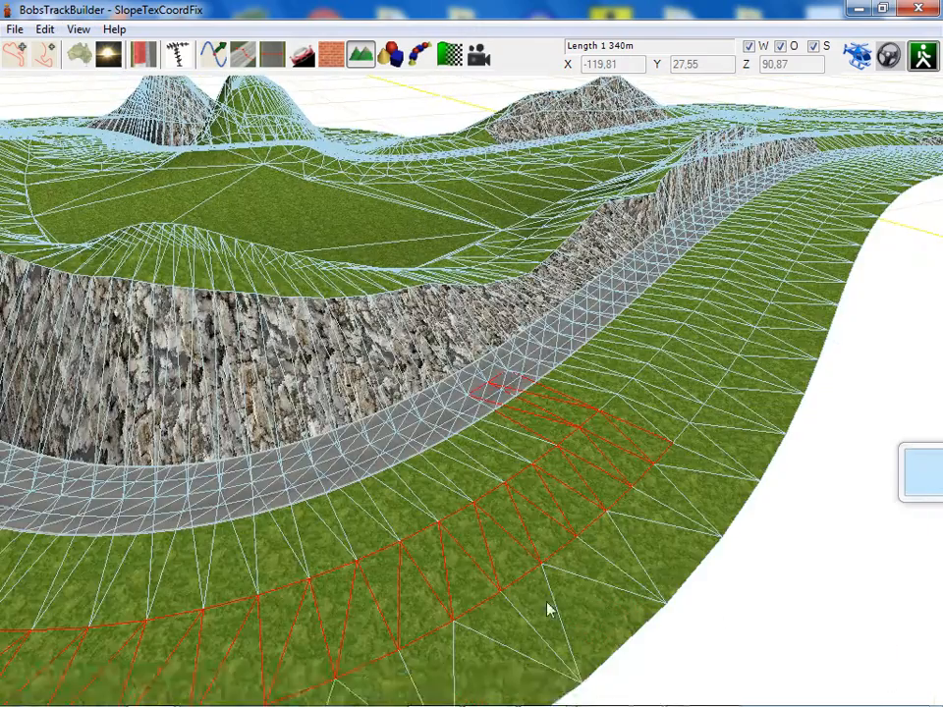
middle_drag(619, 550, 439, 459)
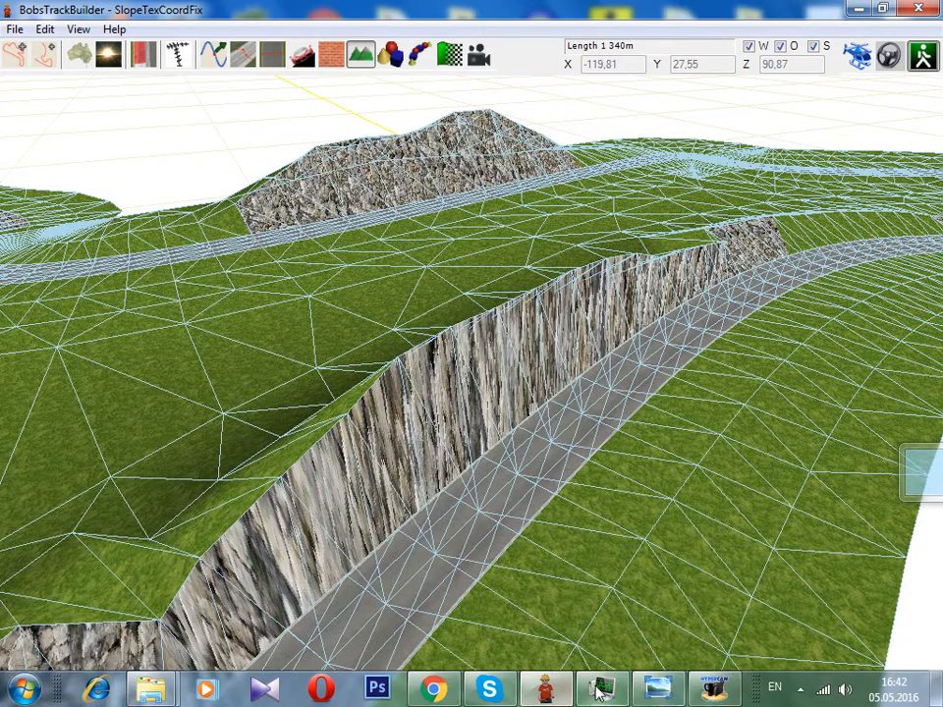
Step: Switch to Paper.jpg in Windows Photo Viewer and enlarge the diagram of slope normals beside the code sample
click(656, 693)
drag(481, 379, 475, 264)
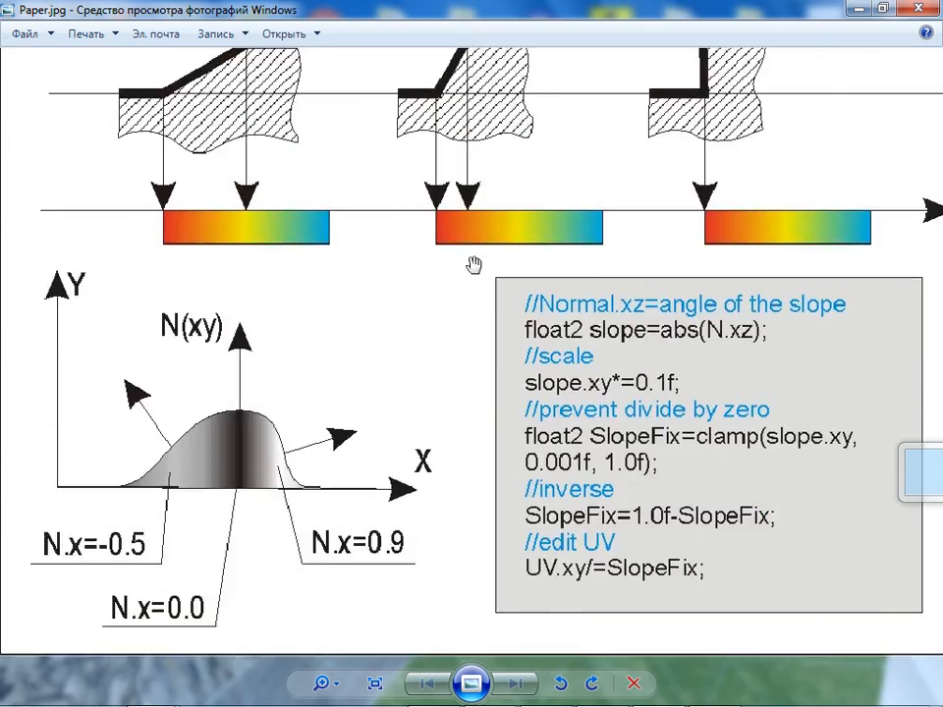
scroll(264, 373, up, 3)
drag(343, 315, 449, 277)
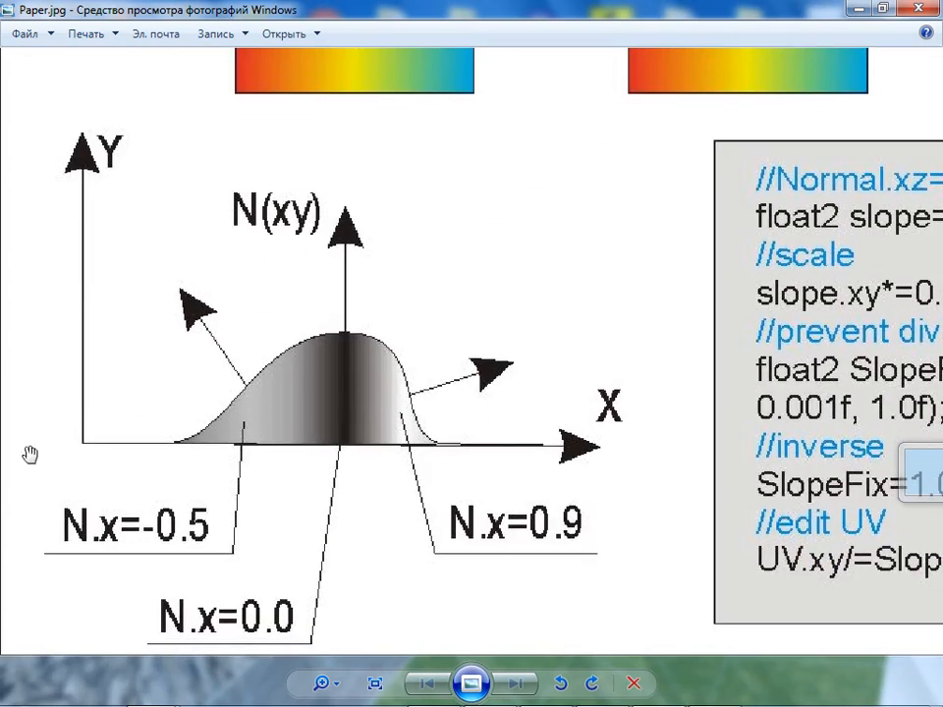